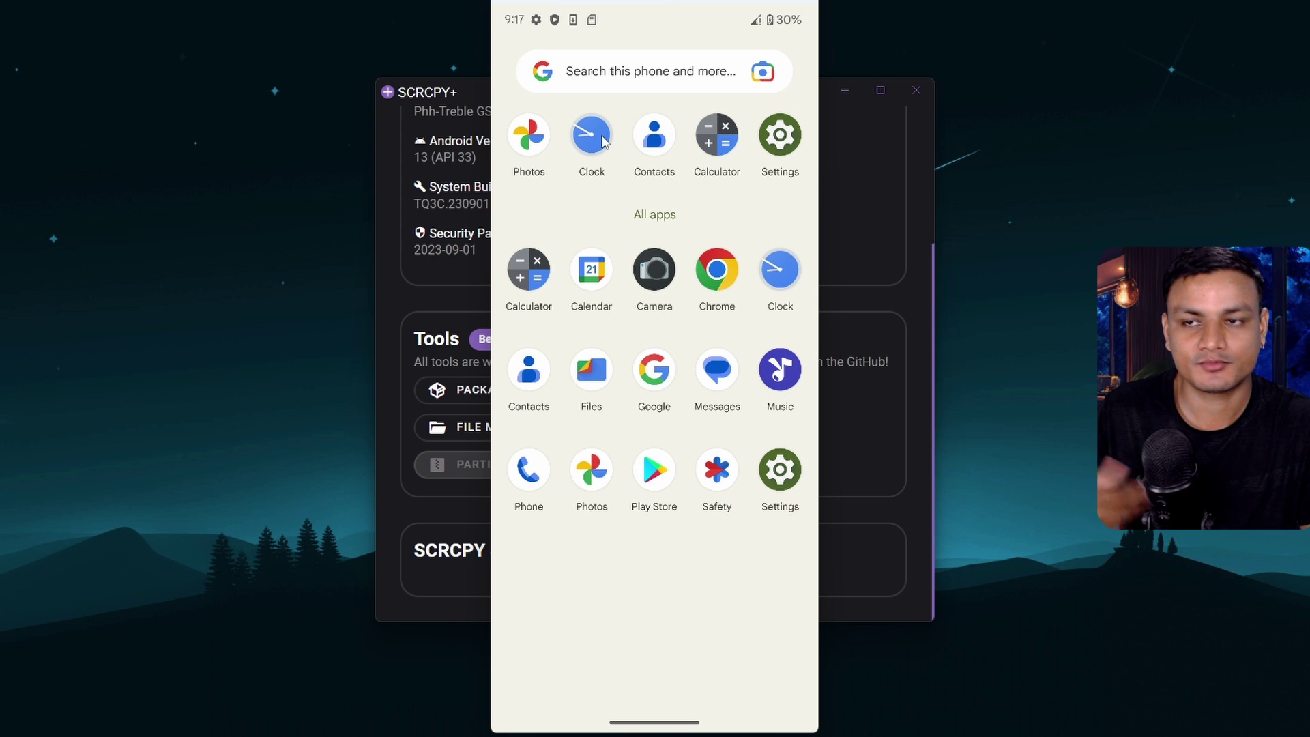
Pull down the notification shade and take a screenshot of the phone screen
right_click(569, 47)
drag(569, 48, 710, 402)
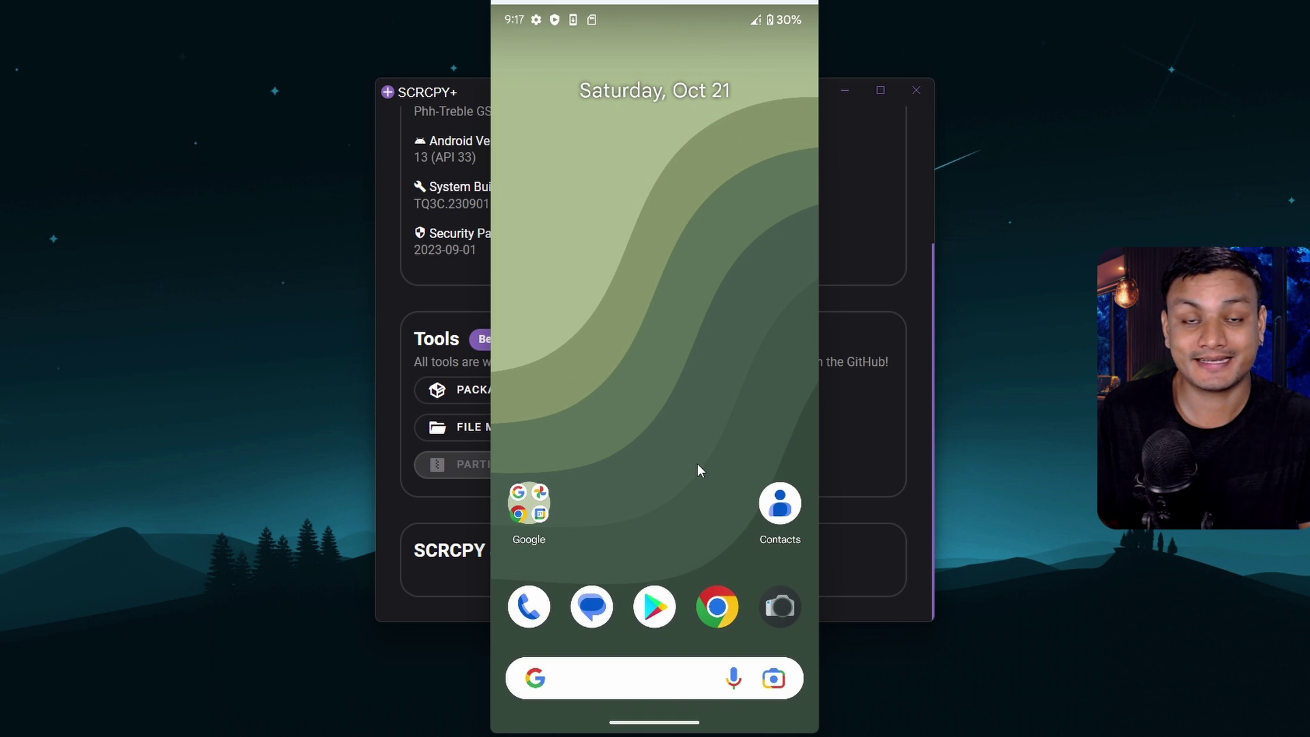
key(Print)
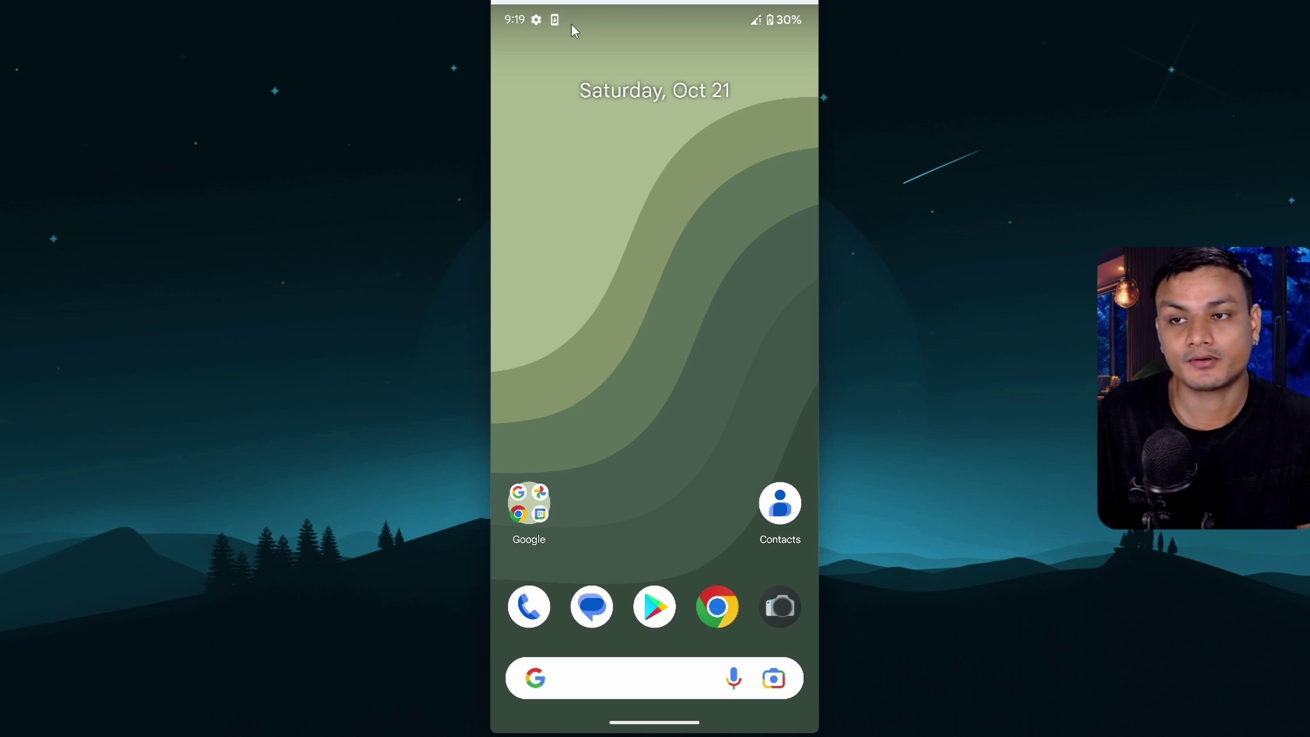
Expand Quick Settings, look at the recent apps overview, and return to the home screen
drag(571, 23, 701, 476)
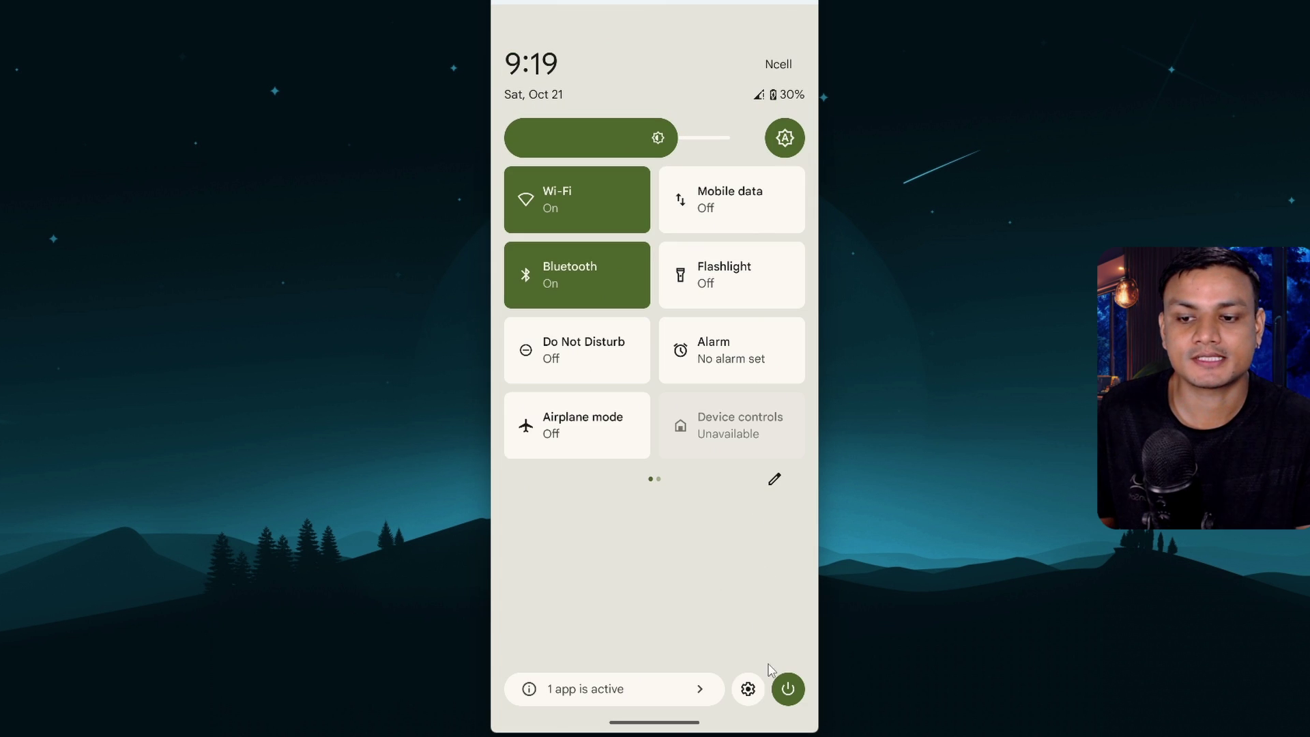
drag(764, 677, 653, 419)
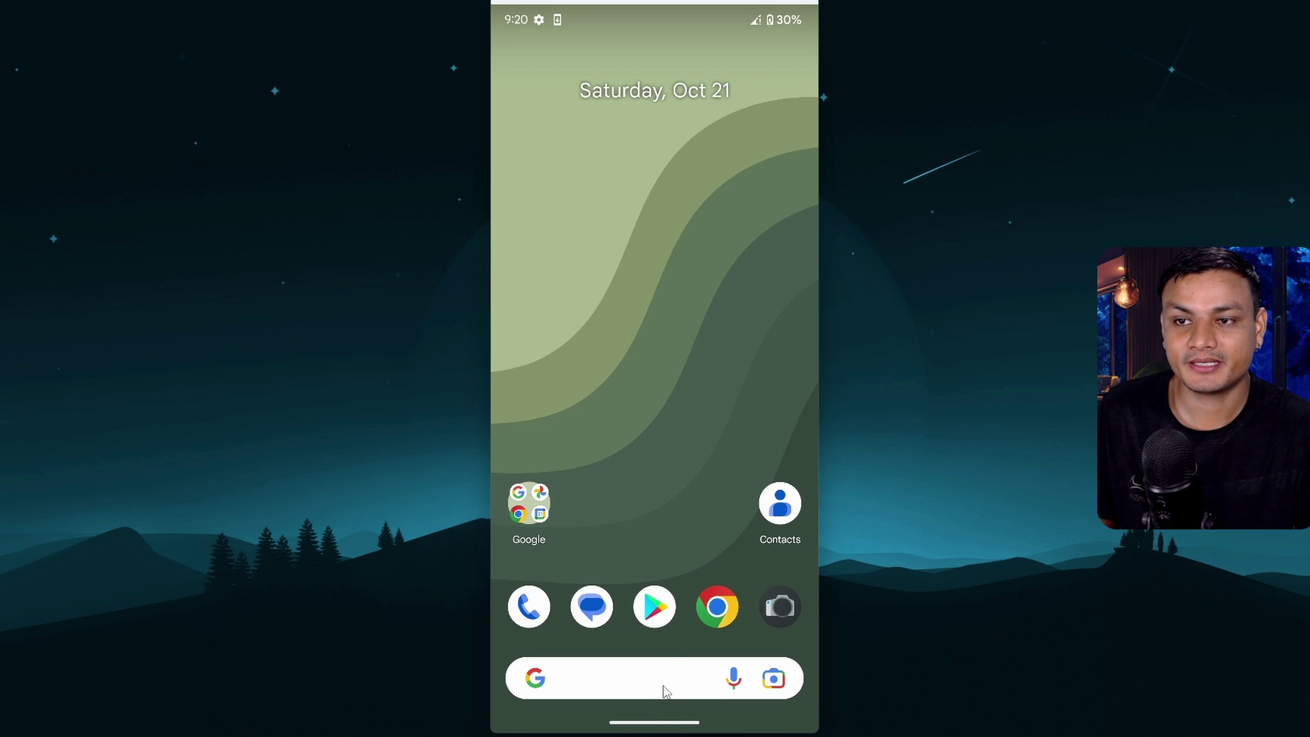
drag(667, 646, 760, 453)
click(789, 412)
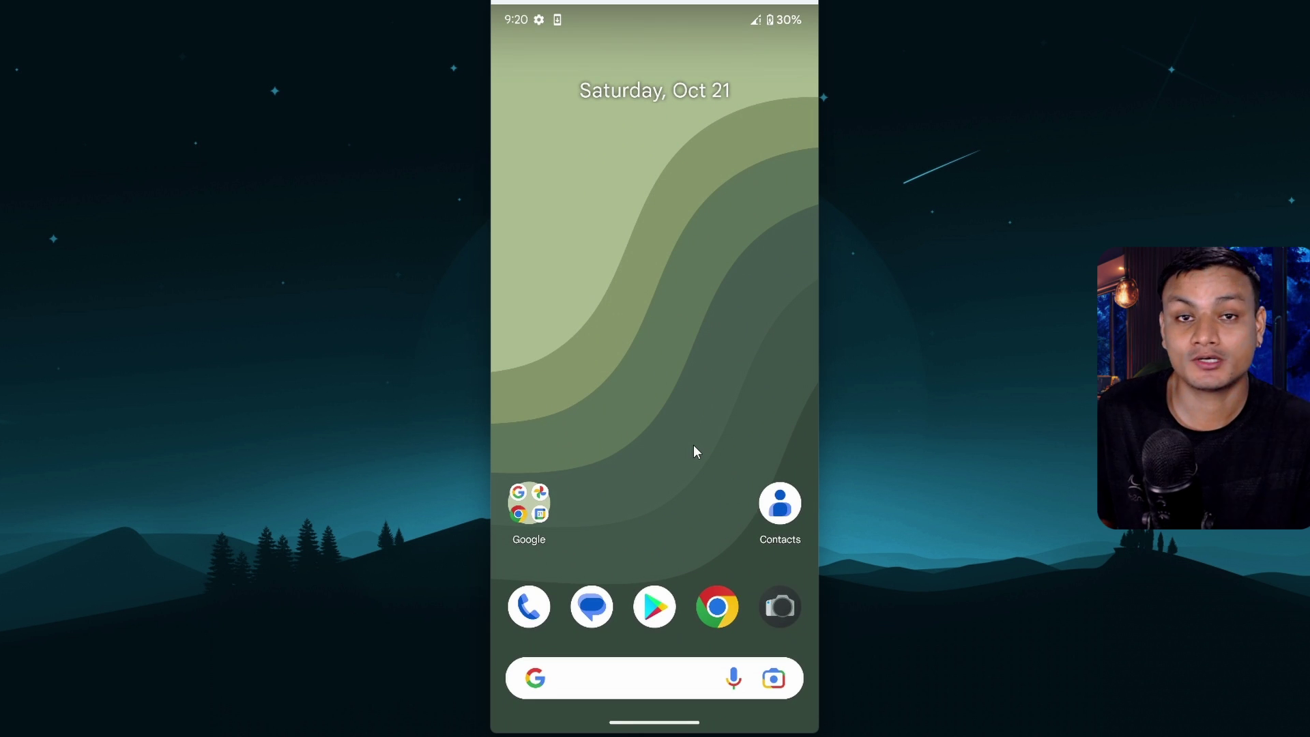
Restart from the Dynamic System notification into the original Android, then open DSU Sideloader's app info
drag(693, 444, 689, 600)
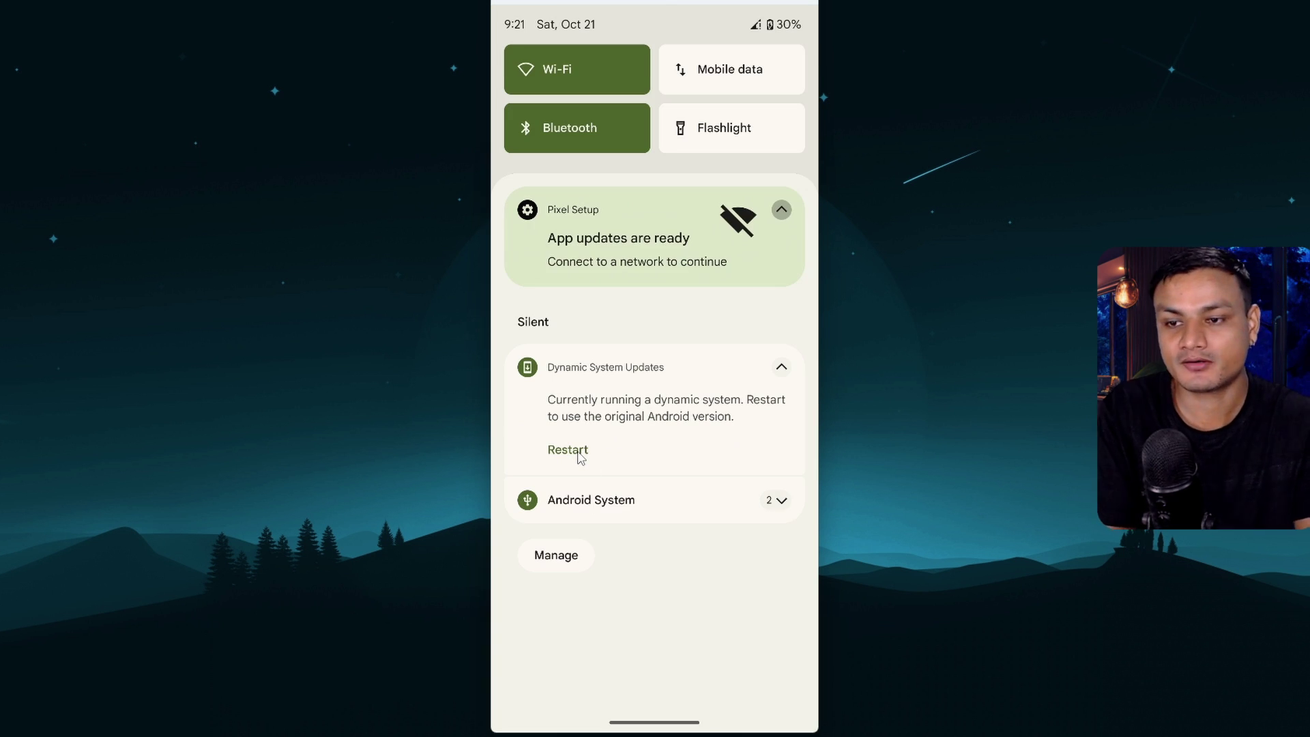
click(578, 454)
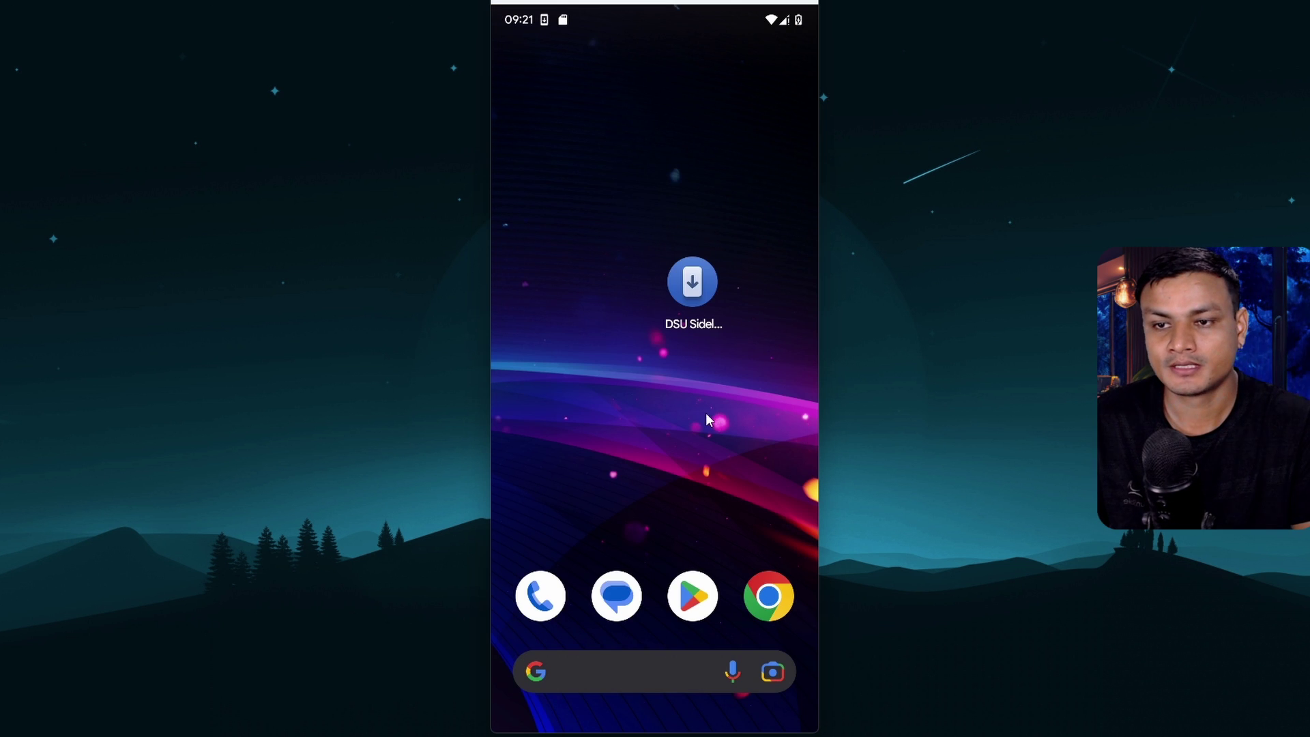
click(694, 298)
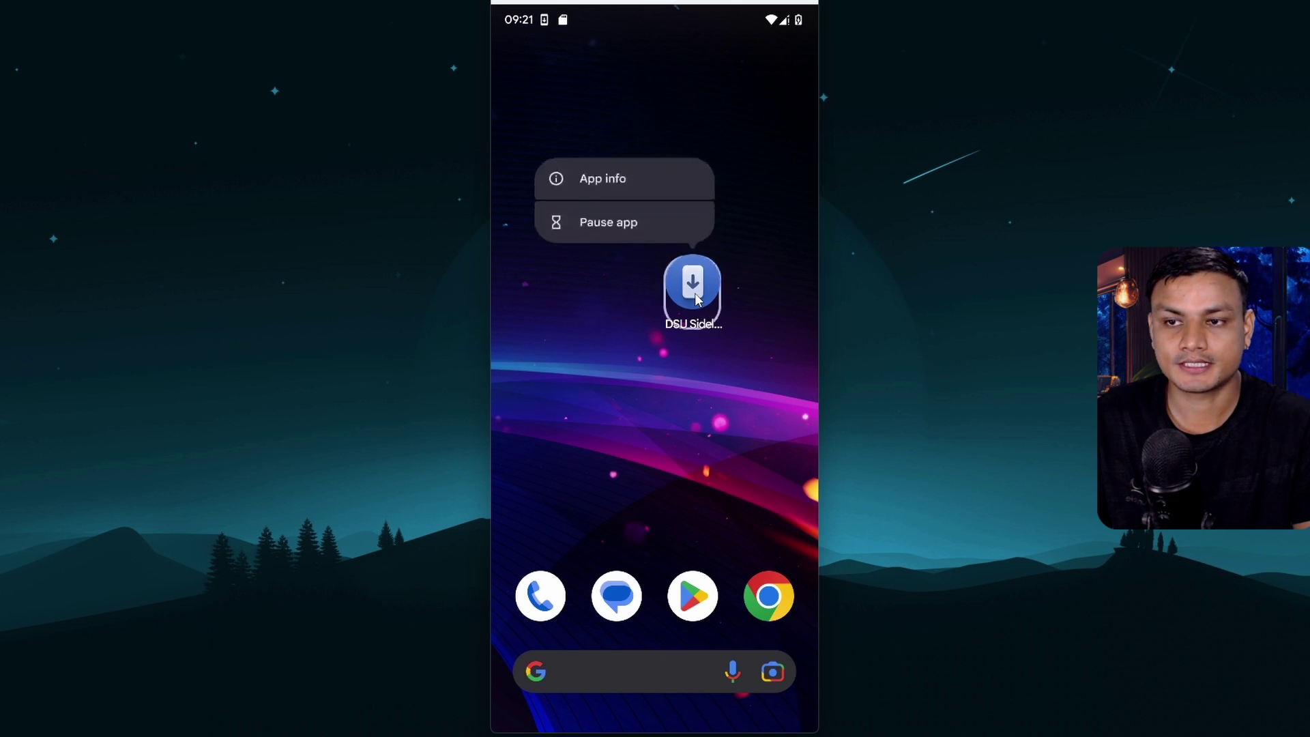
click(643, 186)
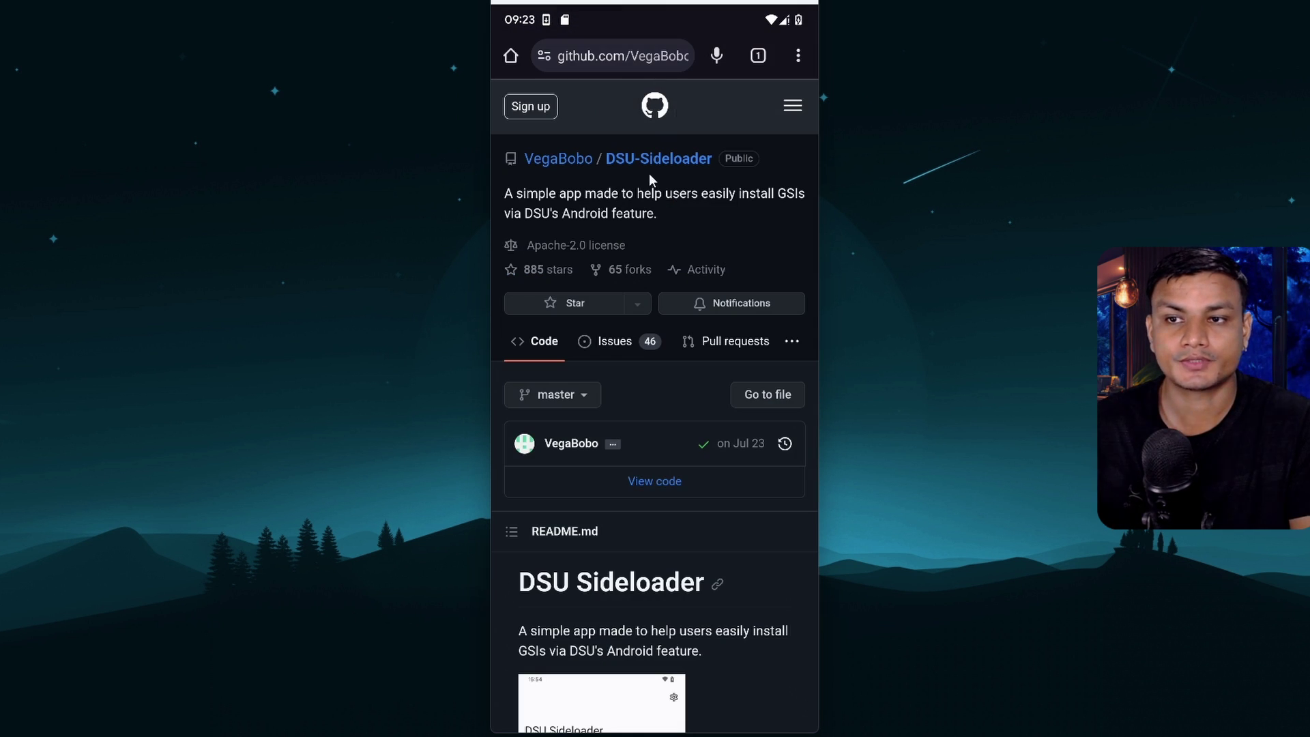
Scroll the DSU-Sideloader GitHub README down to its Requirements and Downloads sections
scroll(678, 420, down, 5)
scroll(694, 413, down, 10)
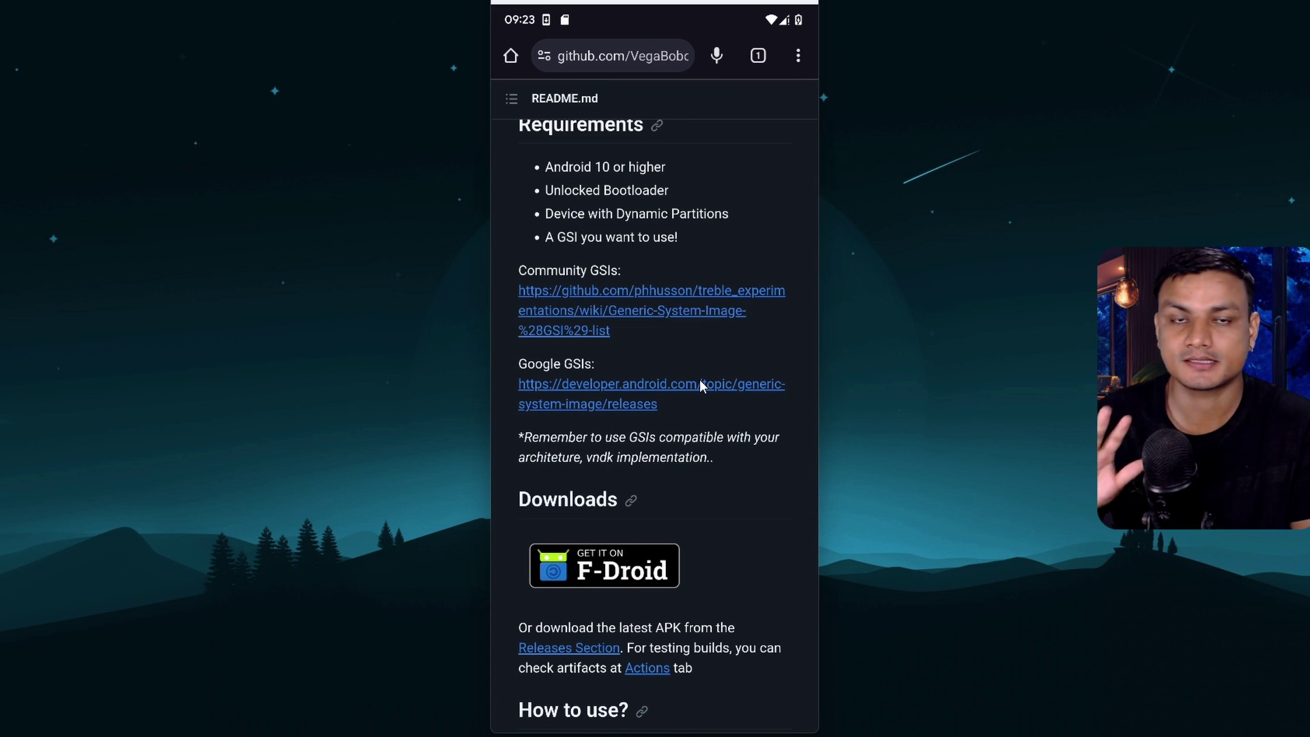
scroll(714, 382, down, 2)
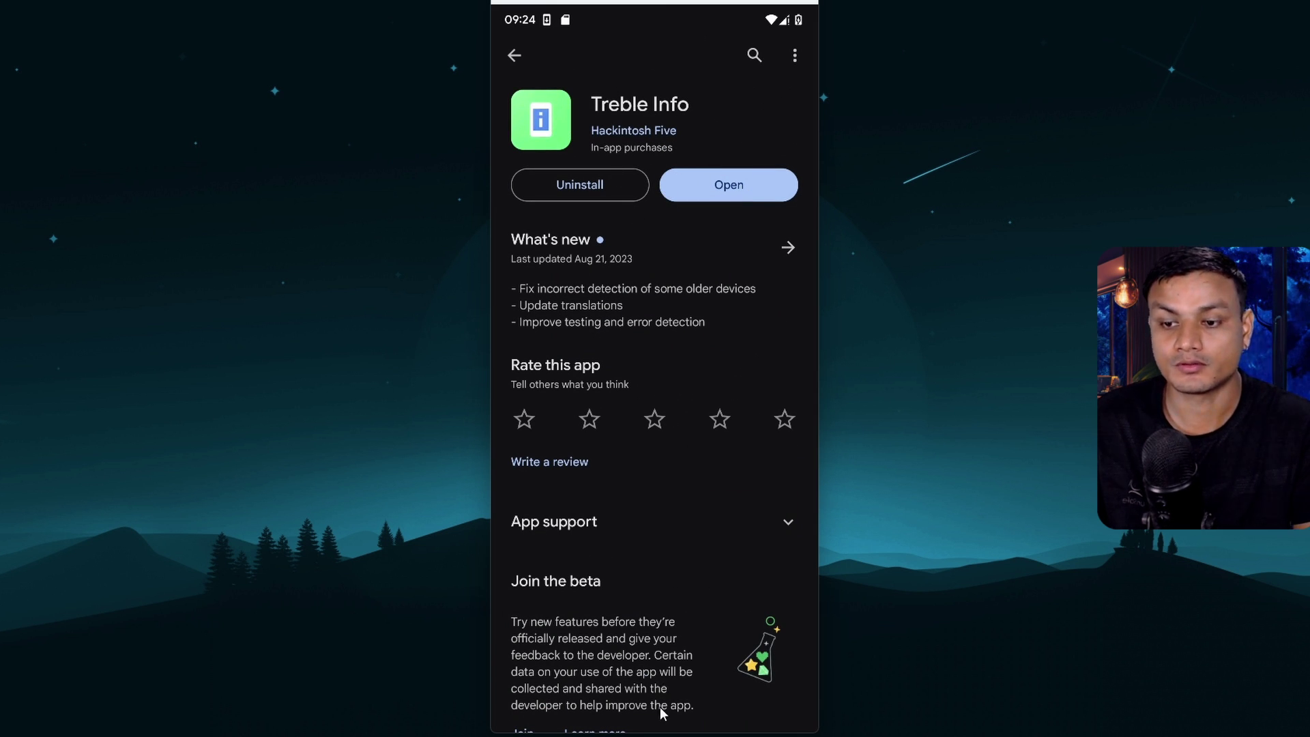
Leave the Treble Info Play Store page and return to the home screen
drag(662, 730, 668, 476)
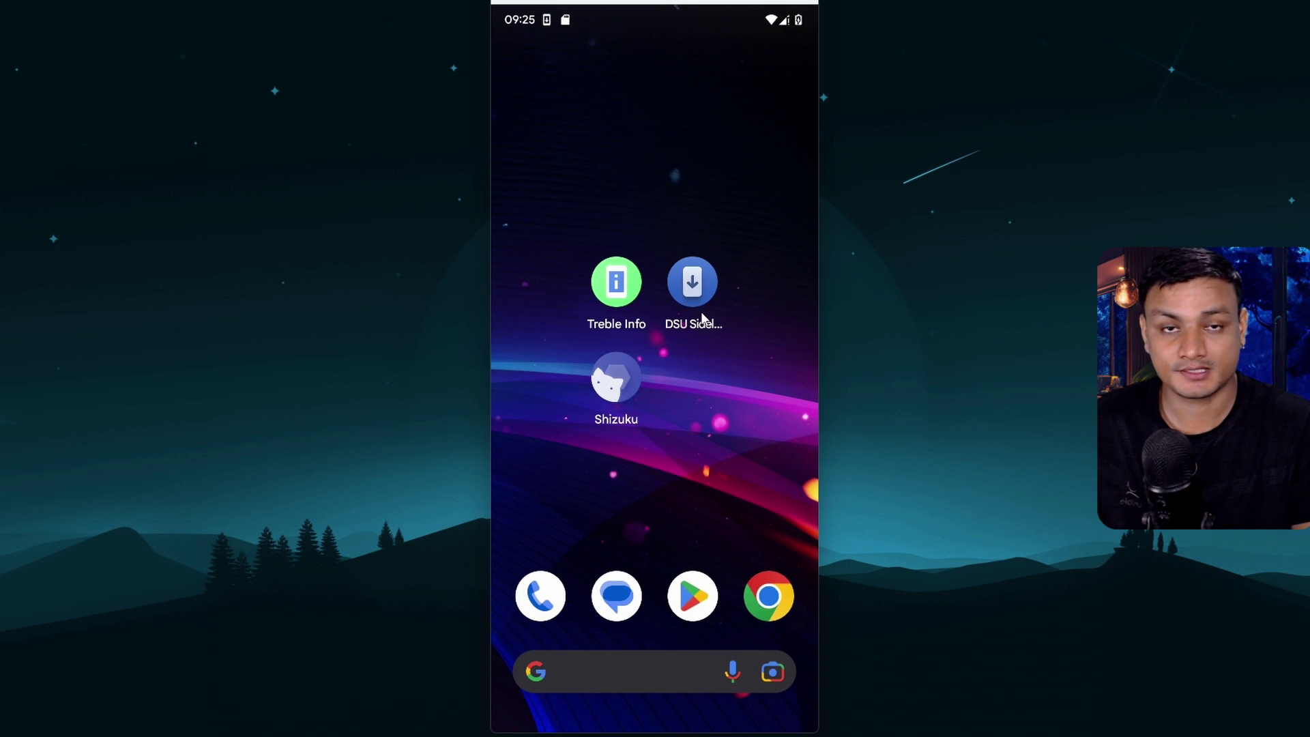
Check Treble Info's details (system-arm64-ab, VNDK 33.0, dynamic partitions), then go home
click(616, 286)
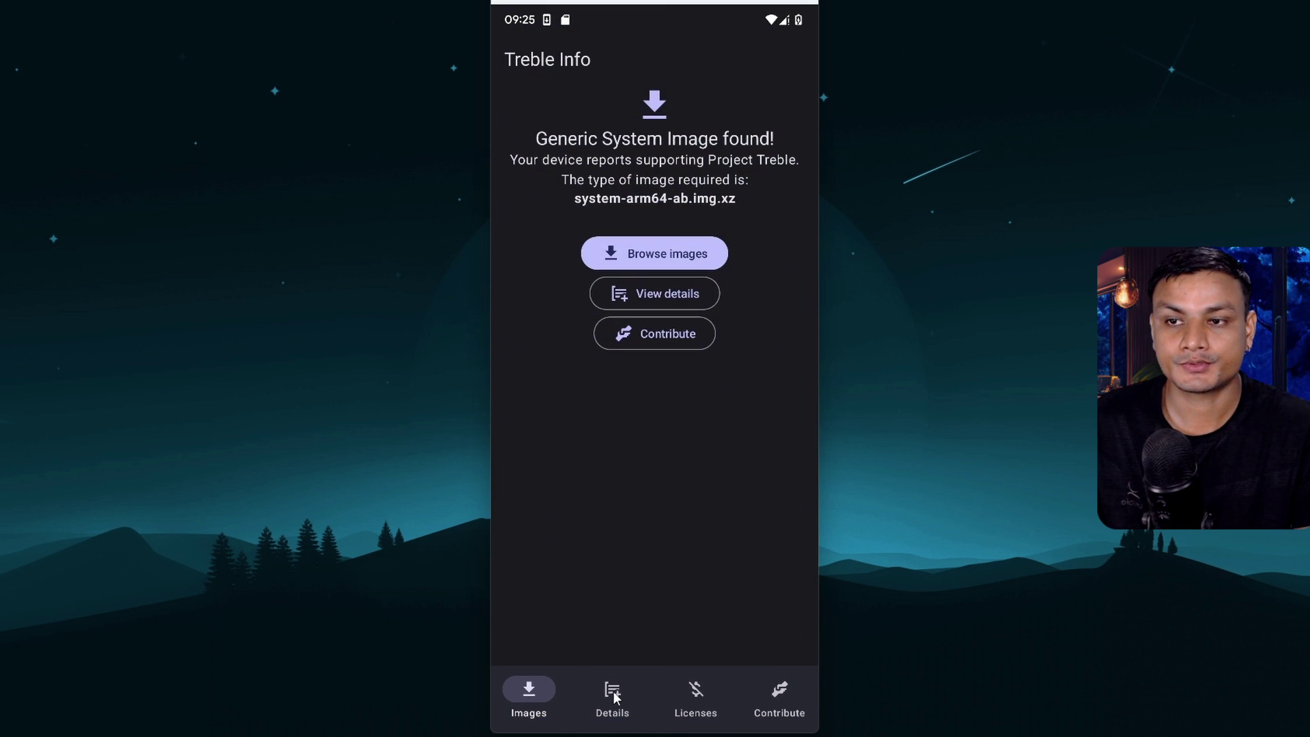
click(614, 691)
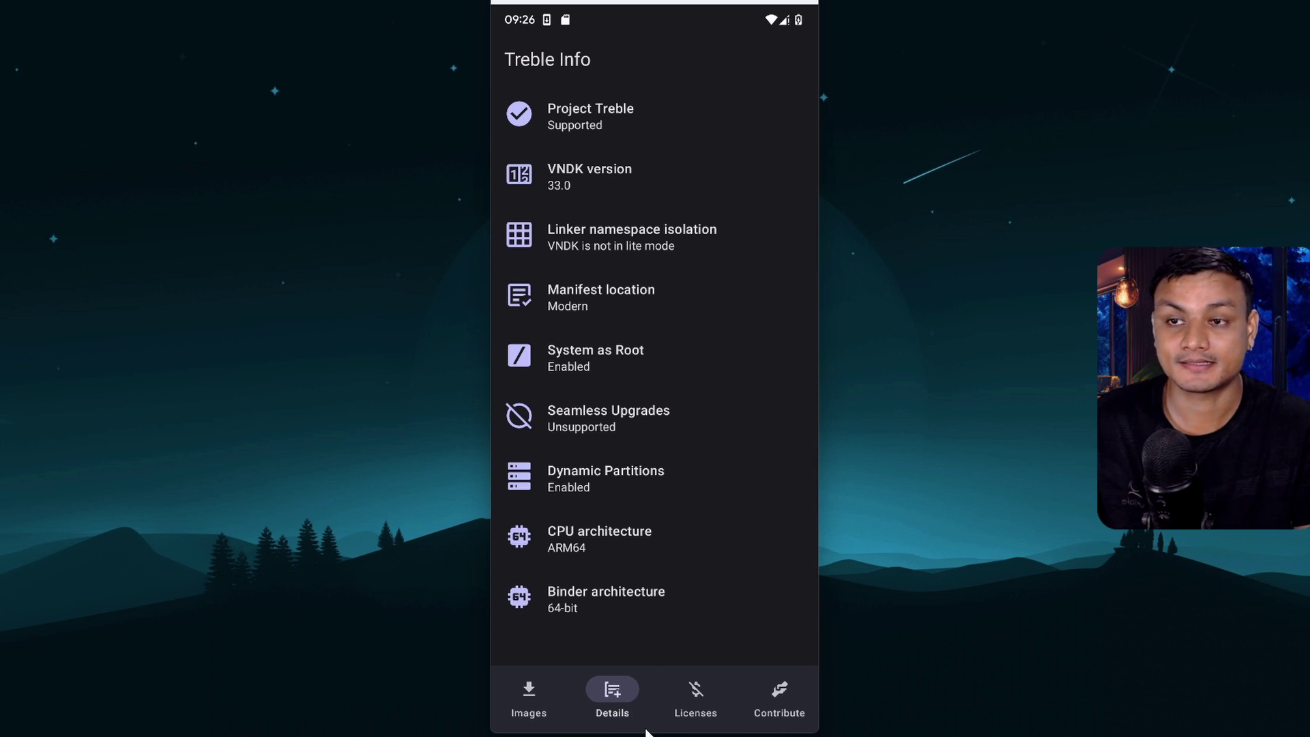
drag(647, 732, 661, 565)
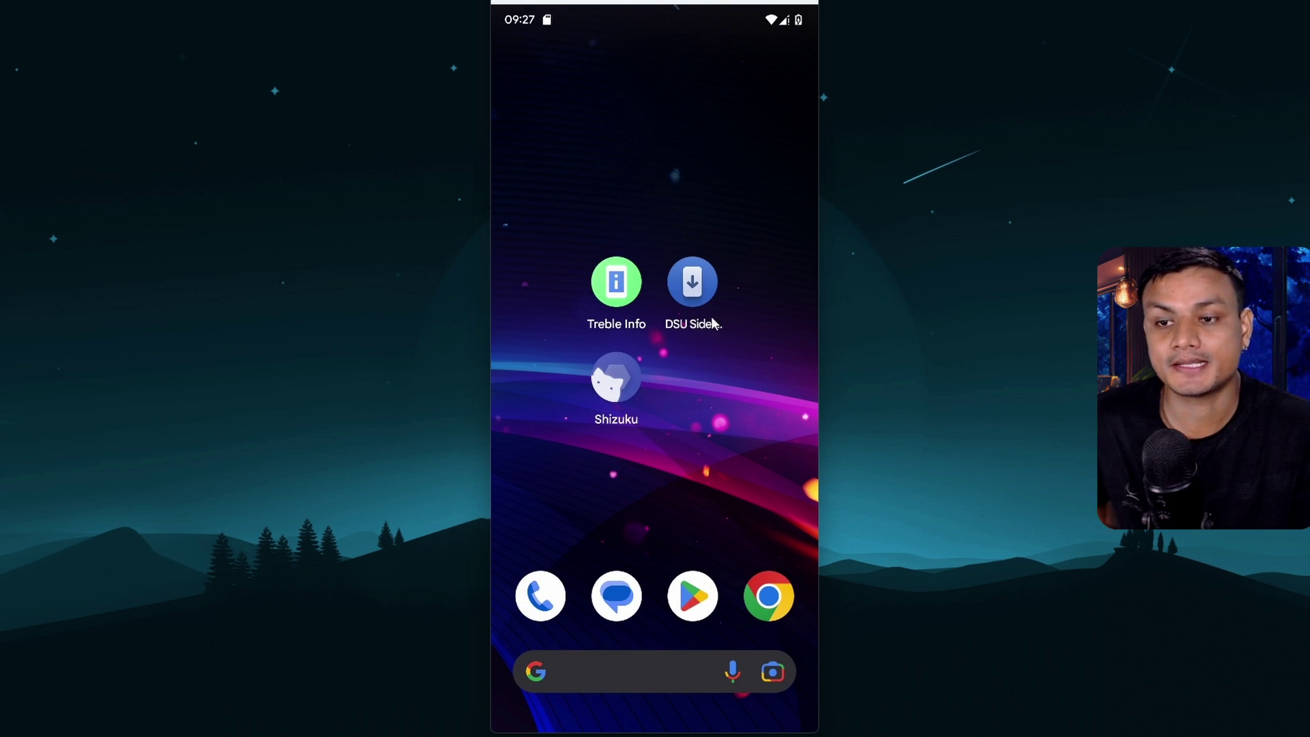
Launch DSU Sideloader, choose the DSU folder as its storage, and allow access
click(692, 286)
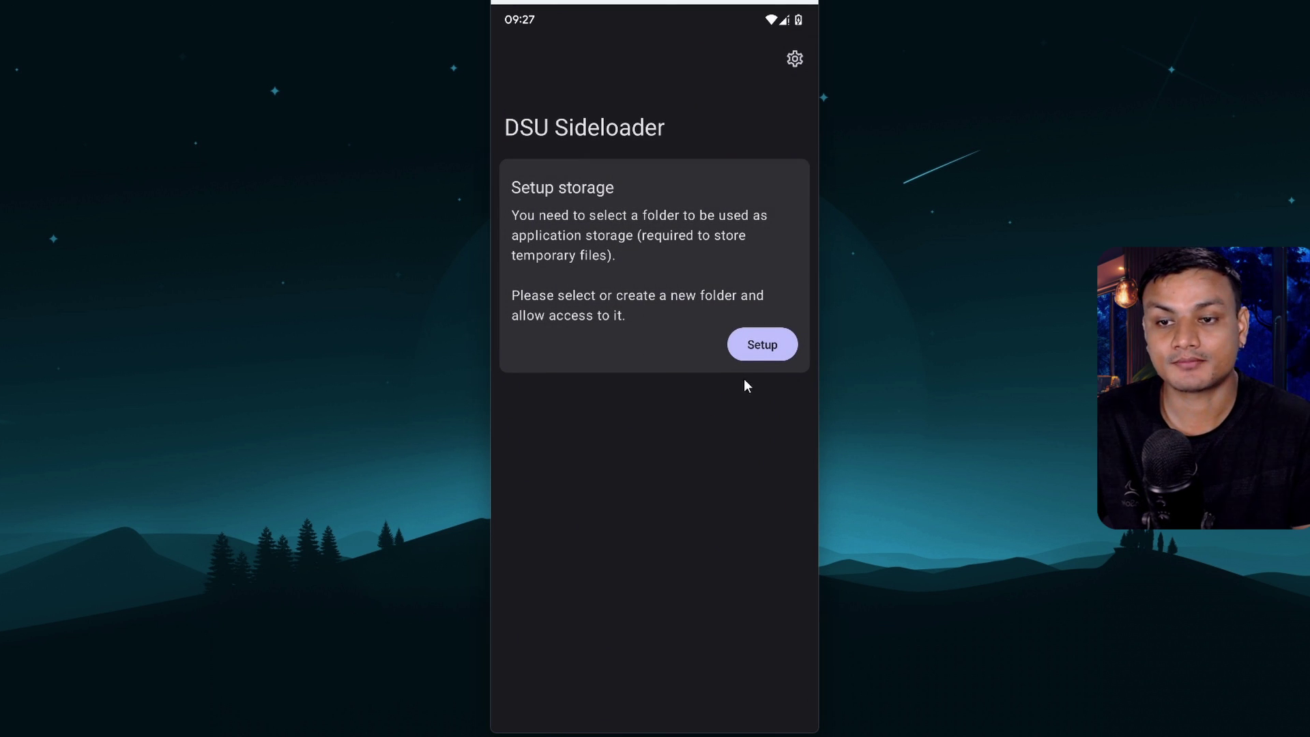
click(751, 344)
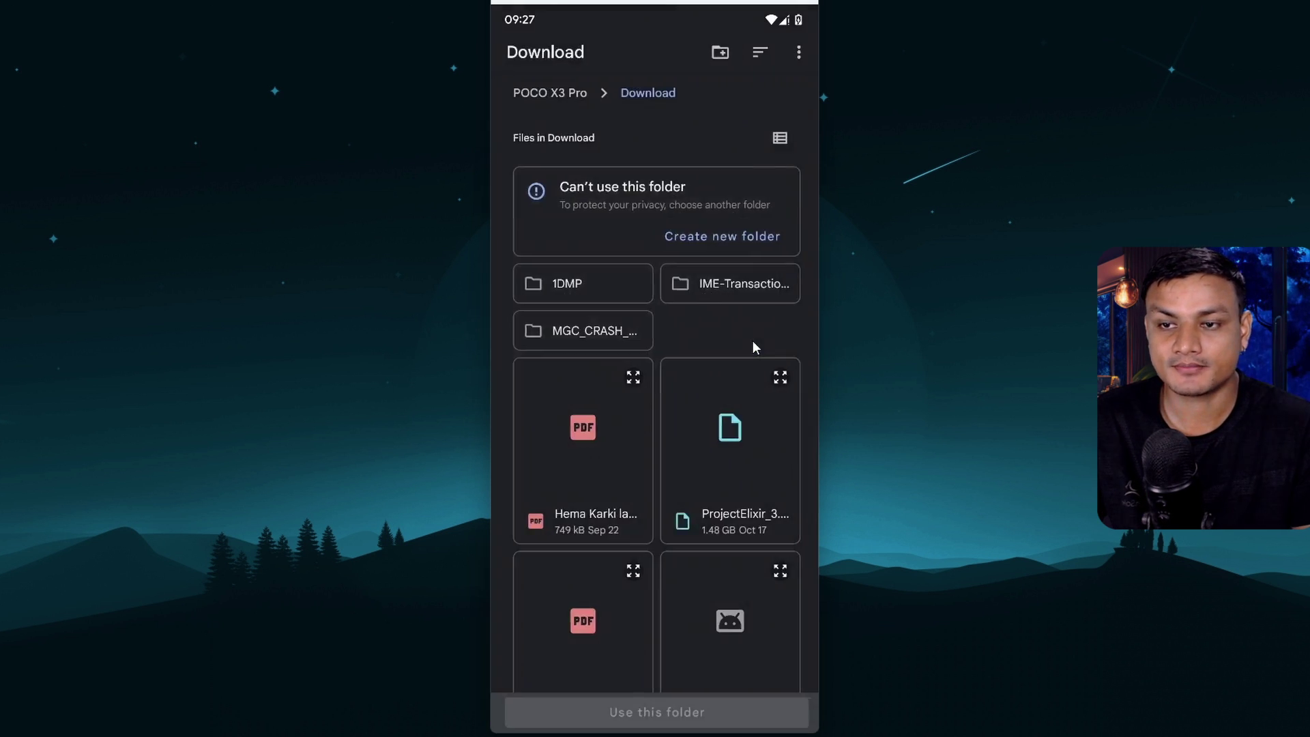
right_click(751, 345)
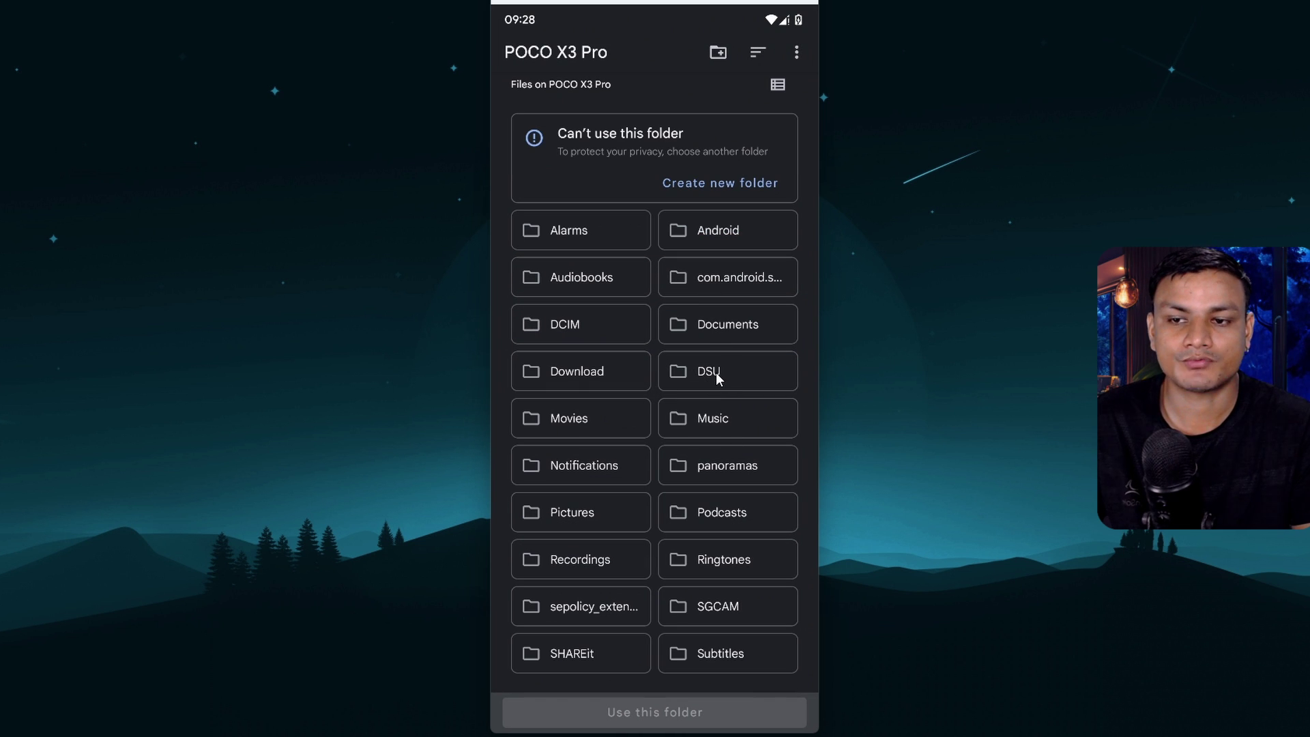
click(718, 371)
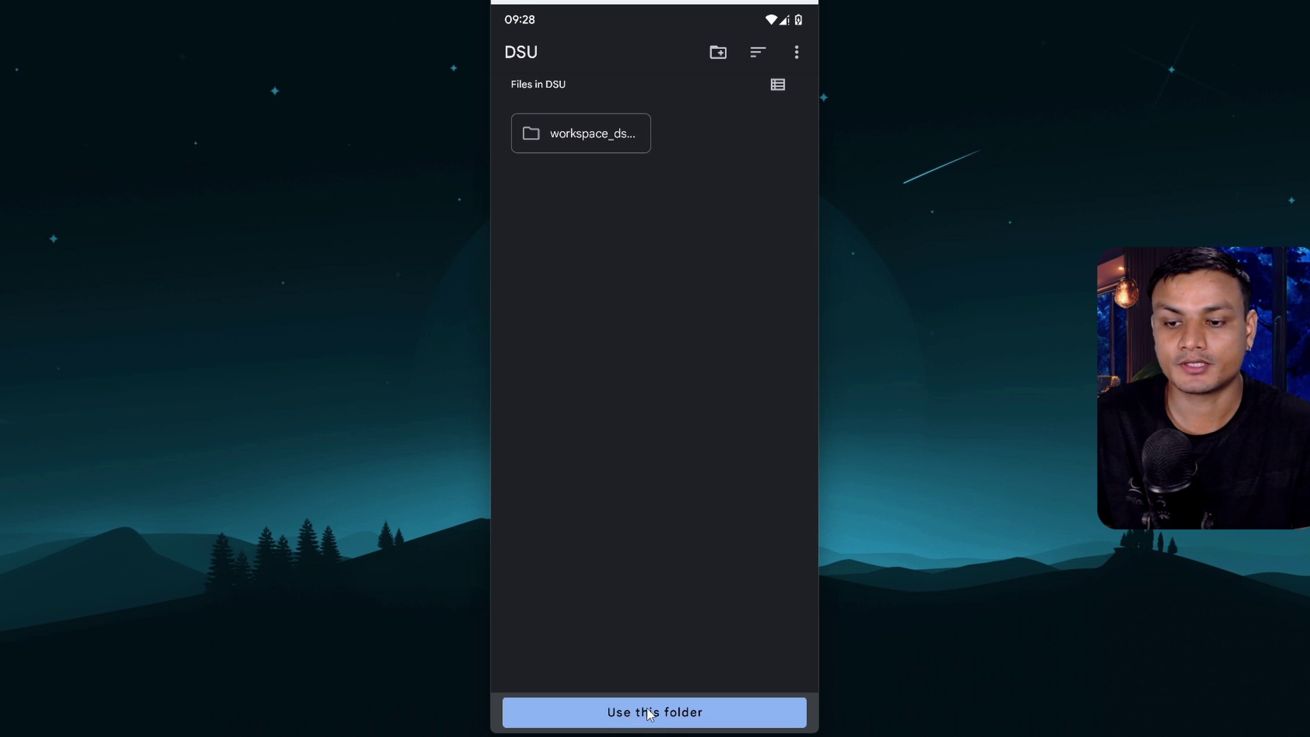
click(650, 714)
click(751, 436)
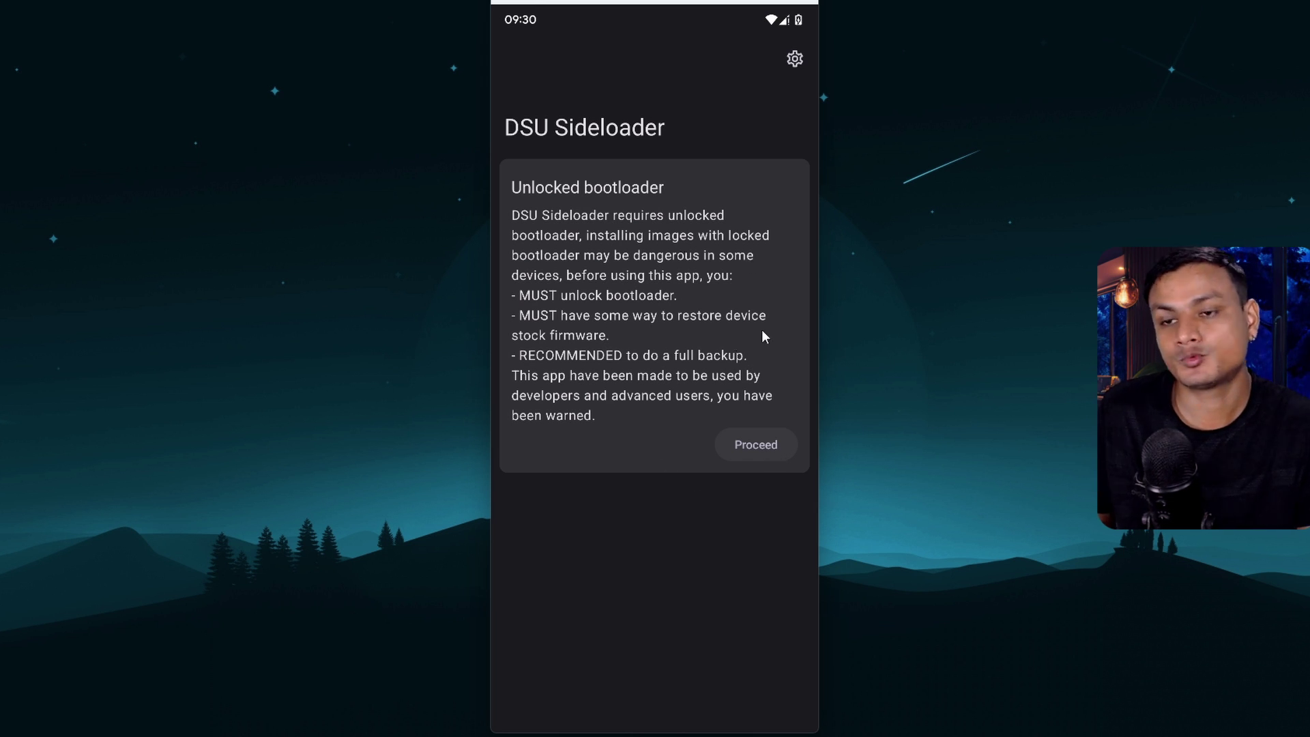
Accept the Unlocked bootloader warning with Proceed
click(754, 447)
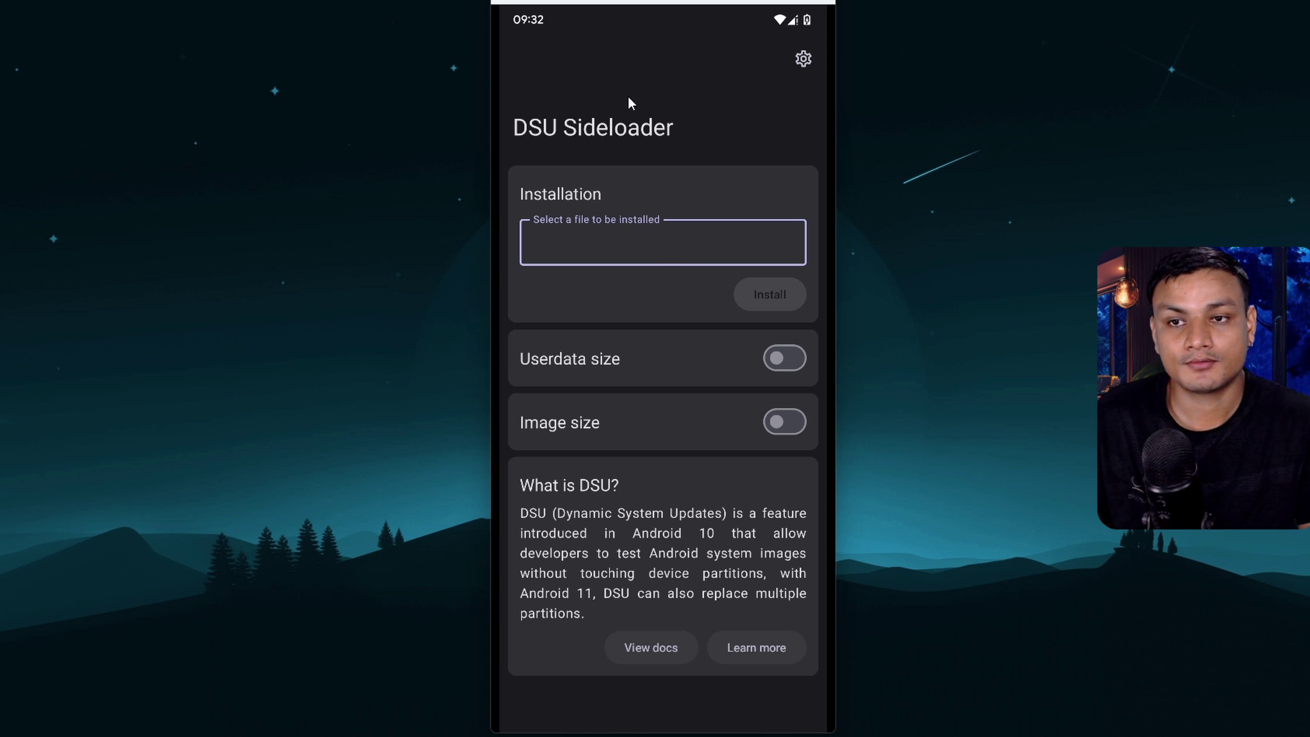
Check DSU Sideloader's Settings (ADB operation mode, installer toggles off), then return home
click(804, 59)
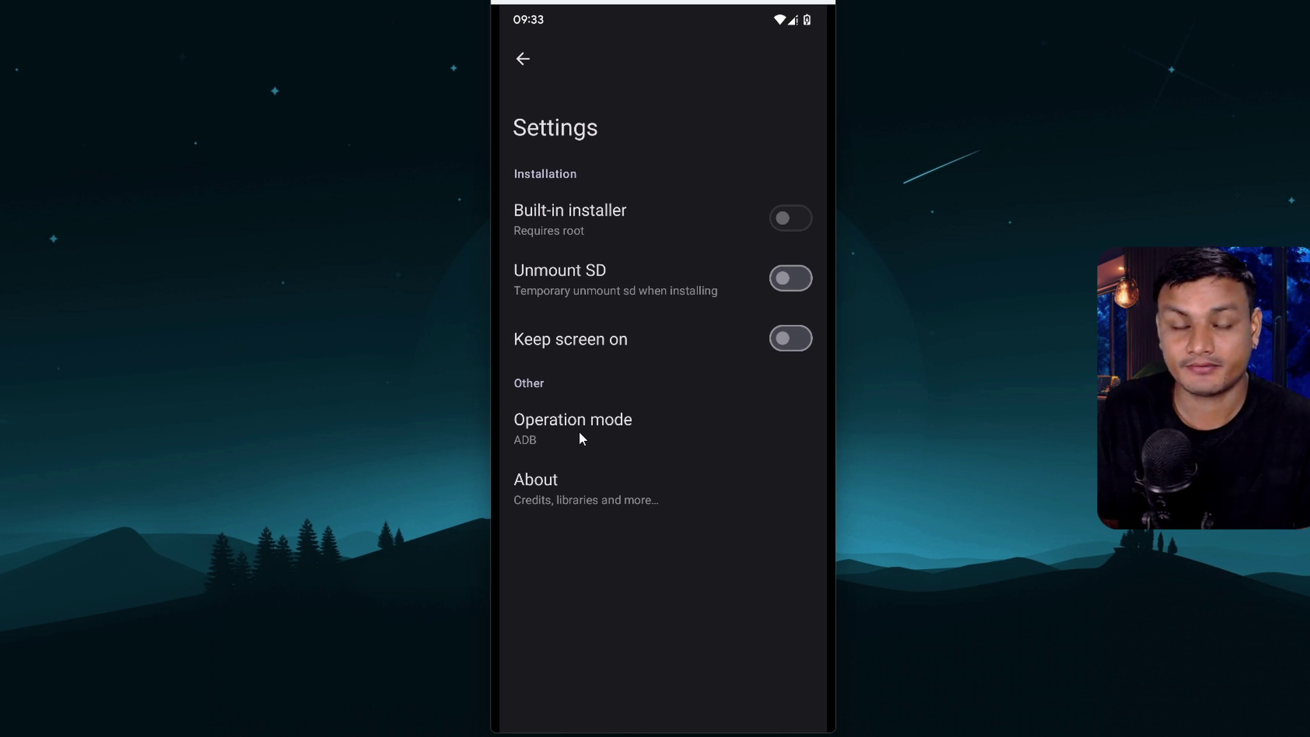
drag(661, 727, 678, 481)
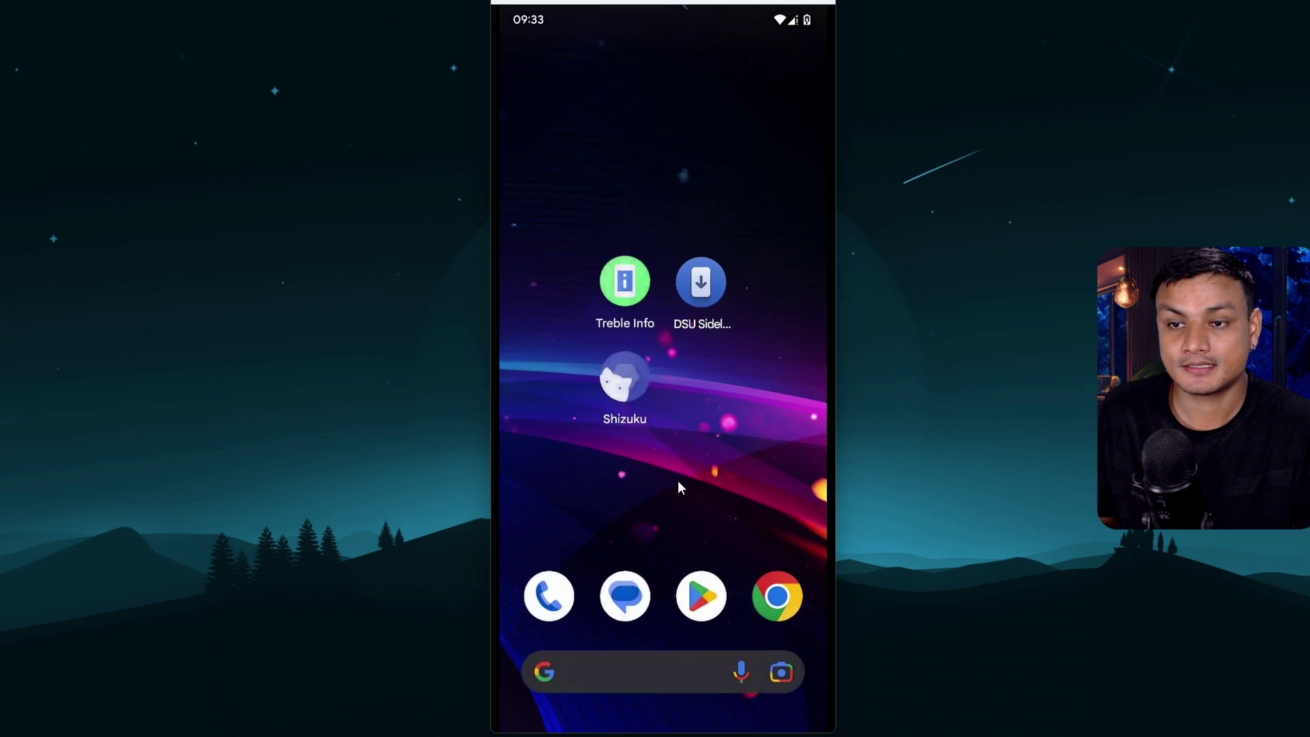
Start Shizuku's wireless-debugging pairing and enable all Shizuku notifications
click(628, 379)
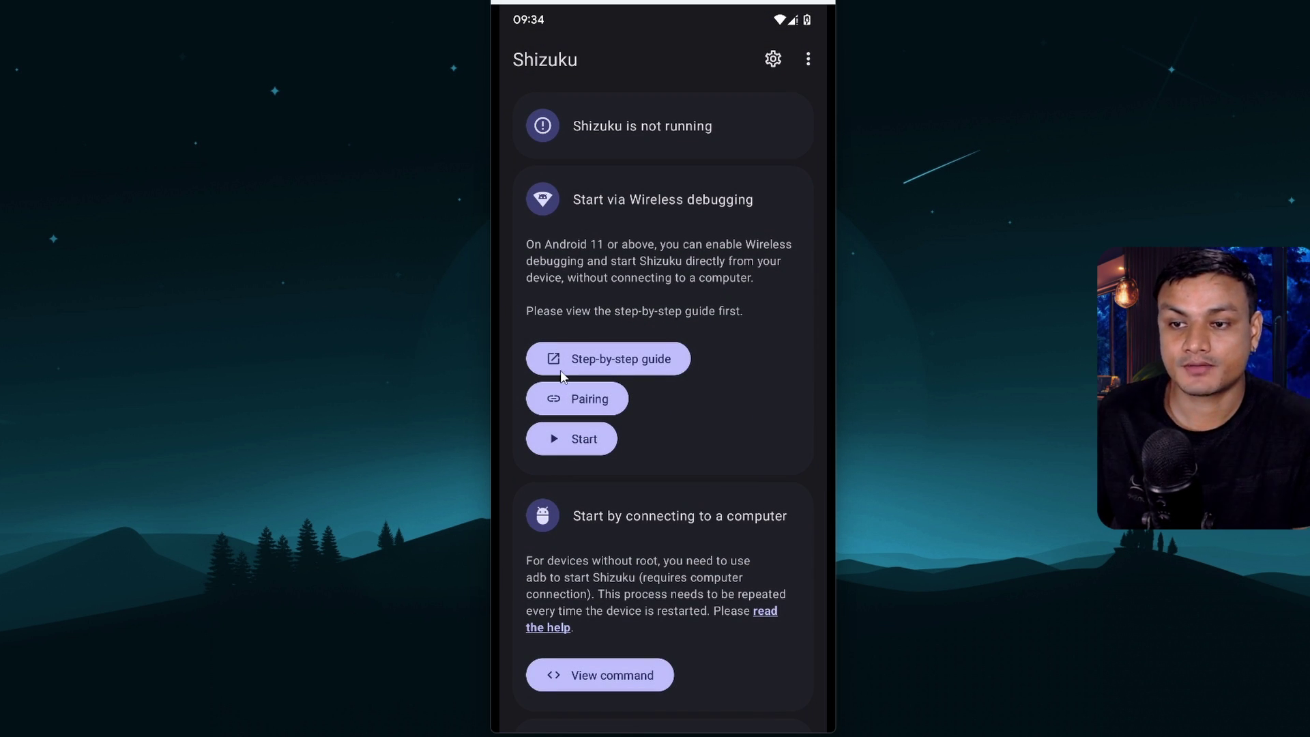
click(604, 398)
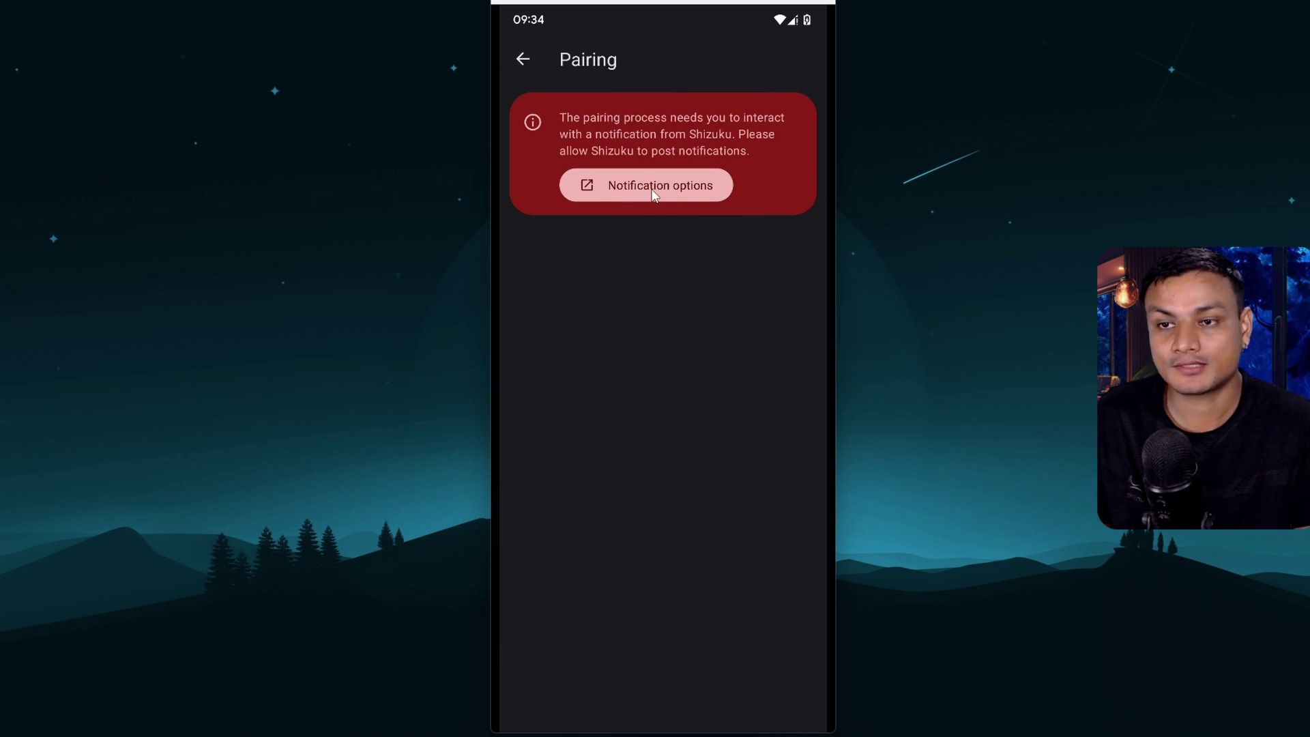
click(651, 190)
click(750, 317)
right_click(613, 437)
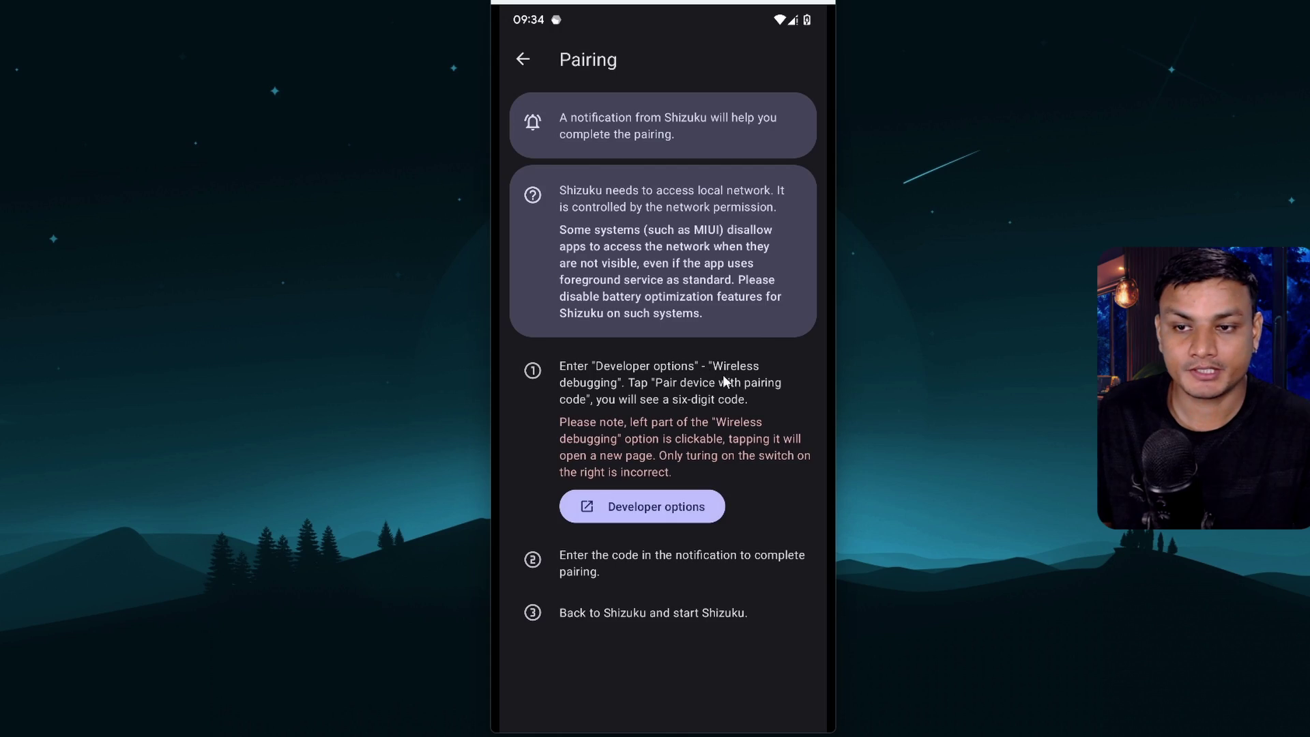
Turn on Wireless debugging in Developer options and request a six-digit pairing code
click(661, 505)
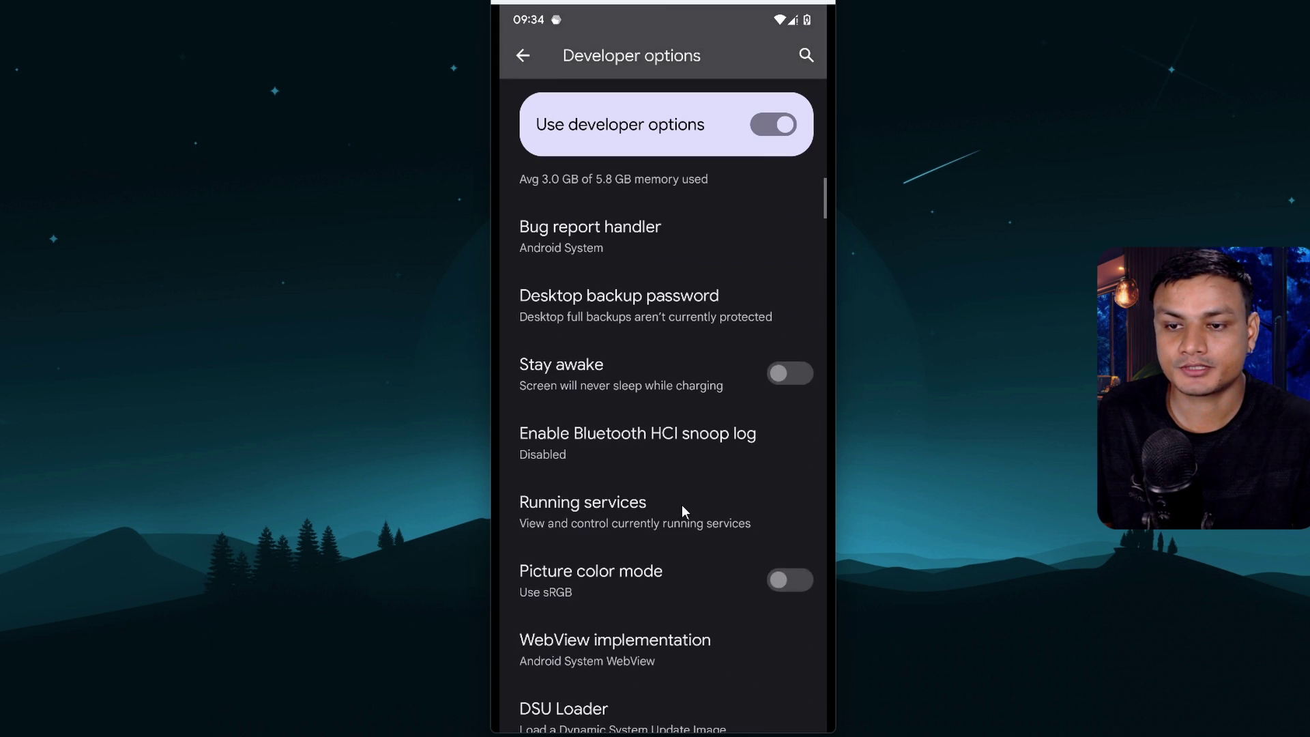
click(781, 465)
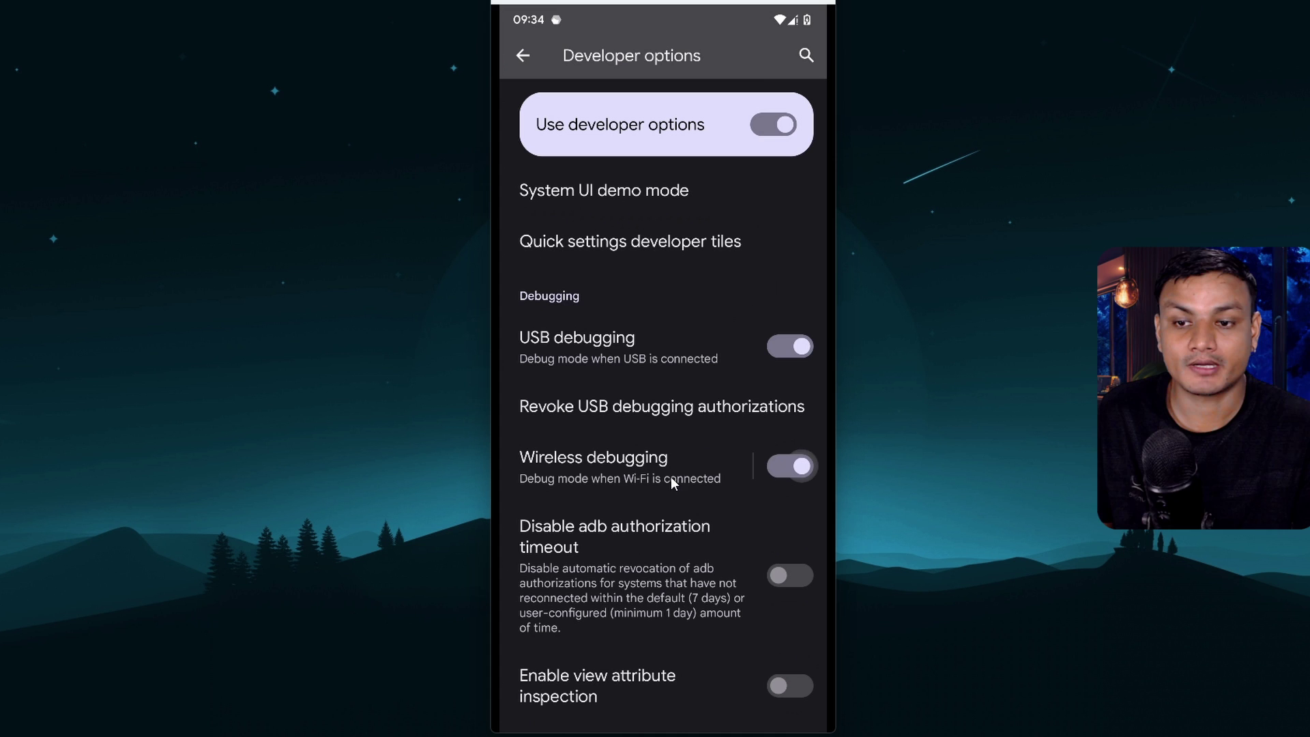
click(595, 469)
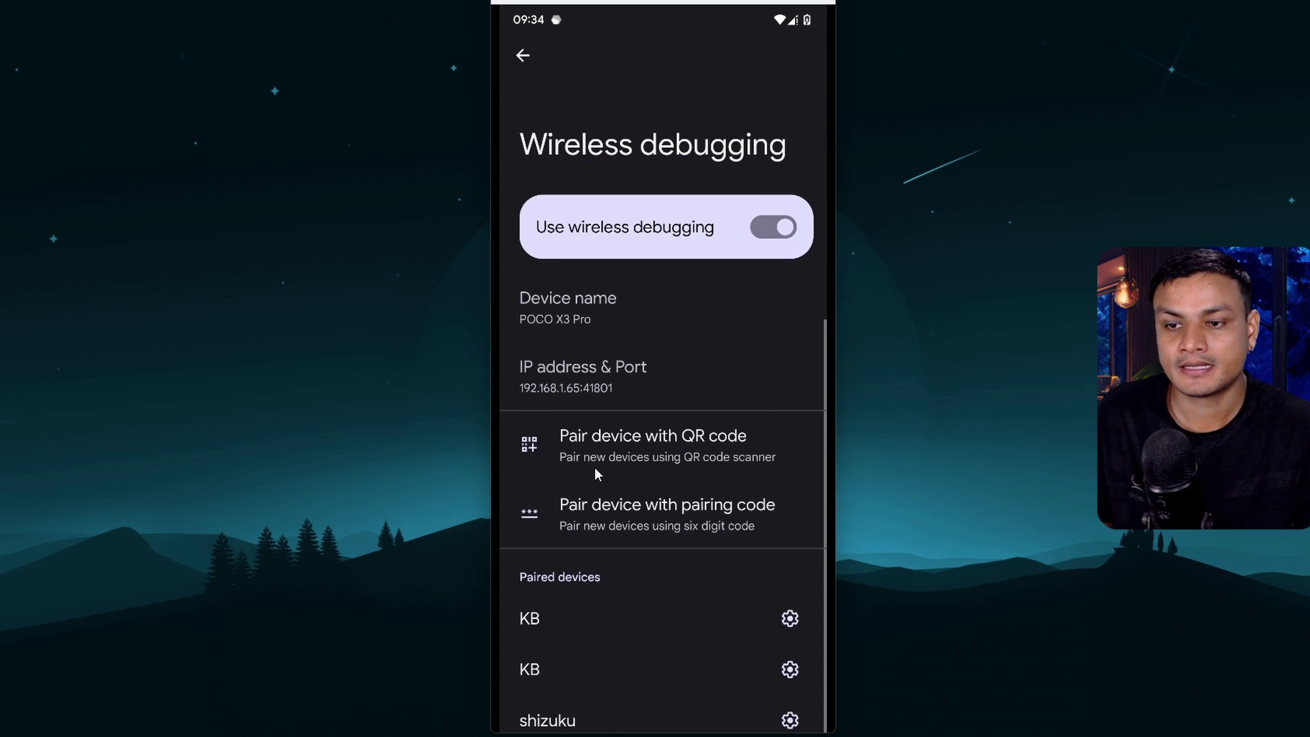
click(661, 522)
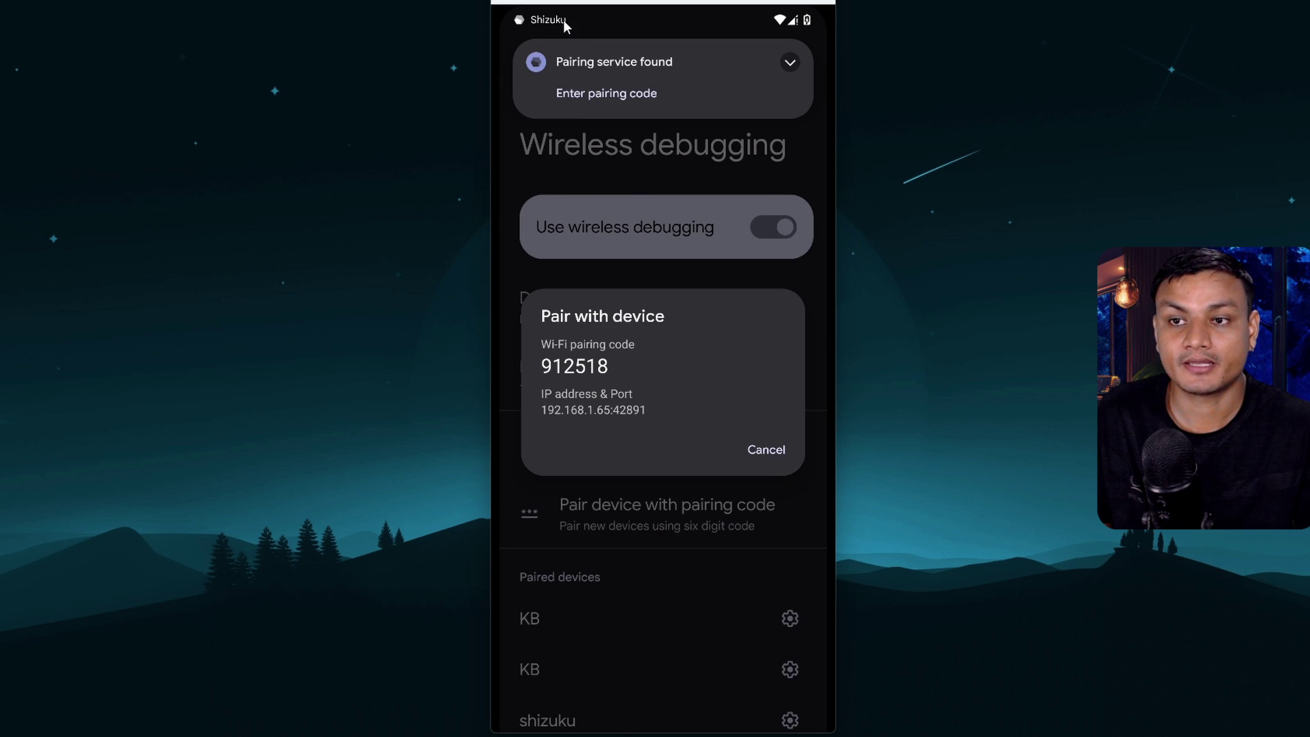
Enter the pairing code in Shizuku's notification and submit it
drag(555, 29, 603, 269)
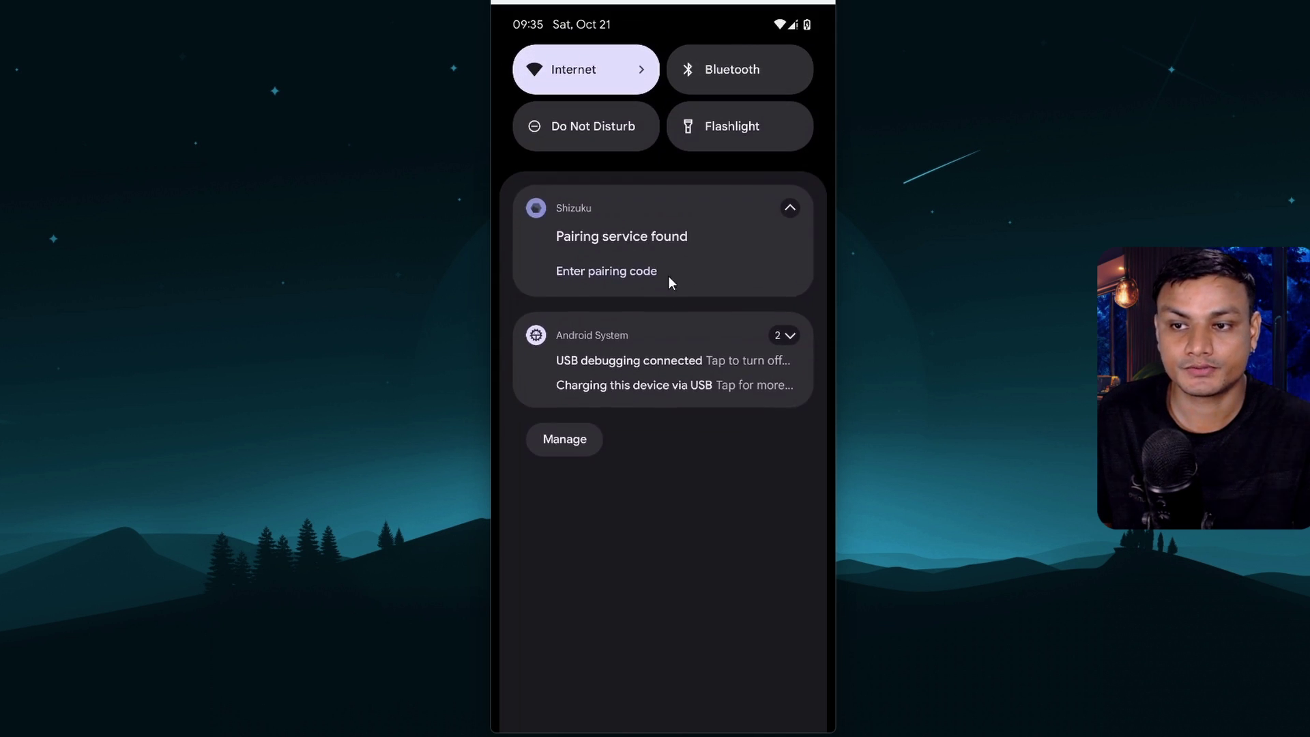
click(616, 272)
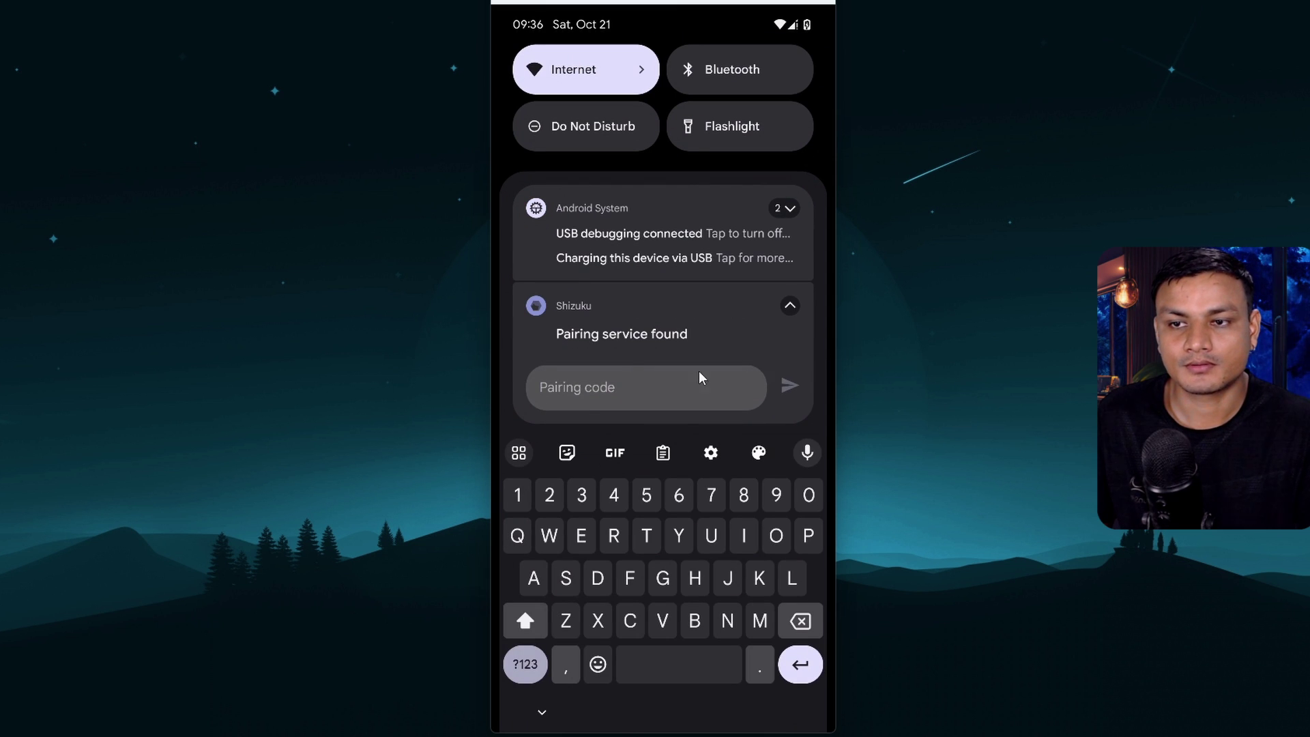
text(912518)
key(Return)
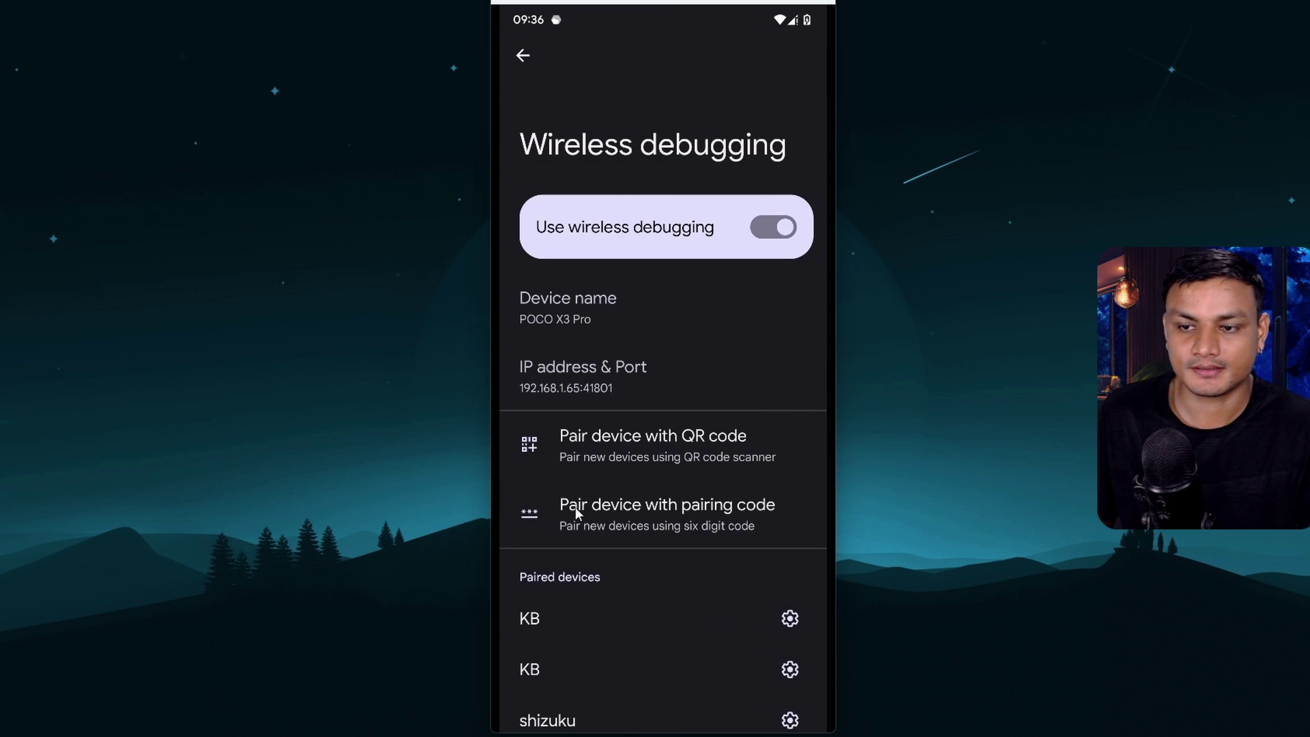
Generate a fresh pairing code, paste and send it to Shizuku, and confirm pairing succeeded
click(583, 507)
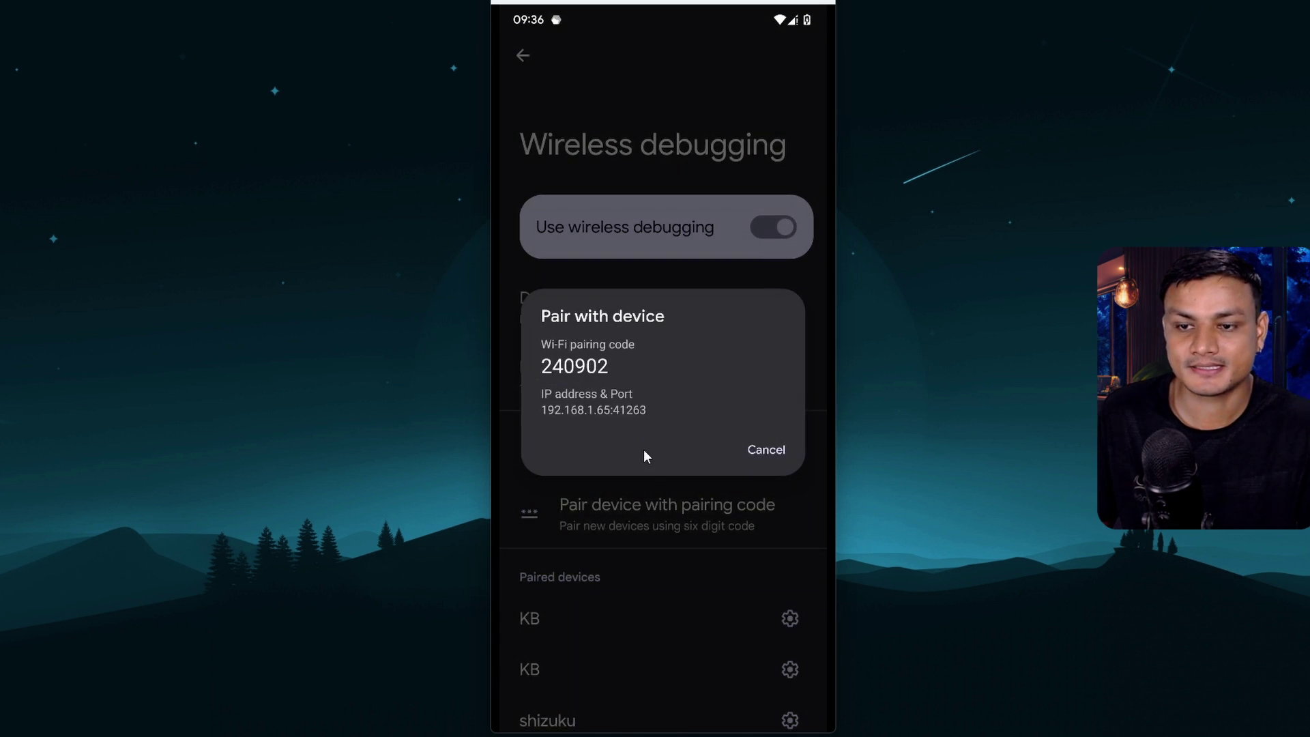
click(629, 90)
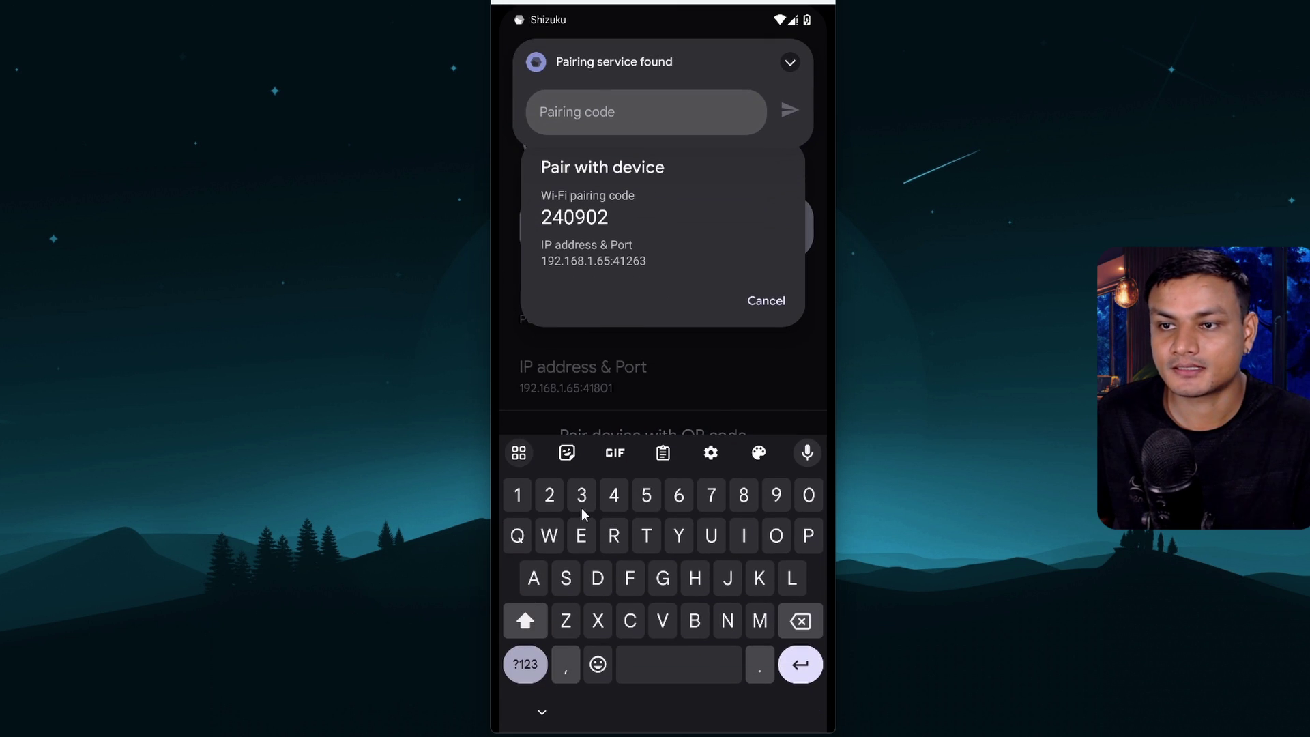
text(240902)
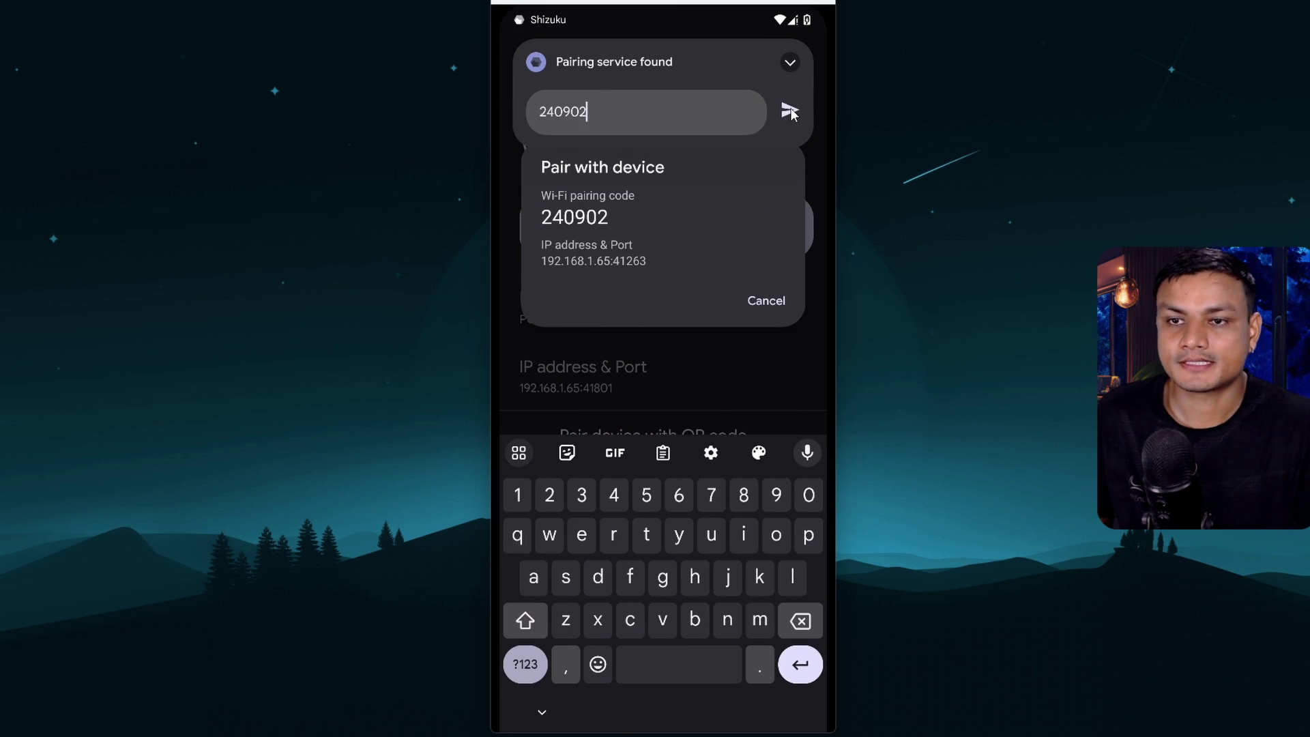
click(790, 109)
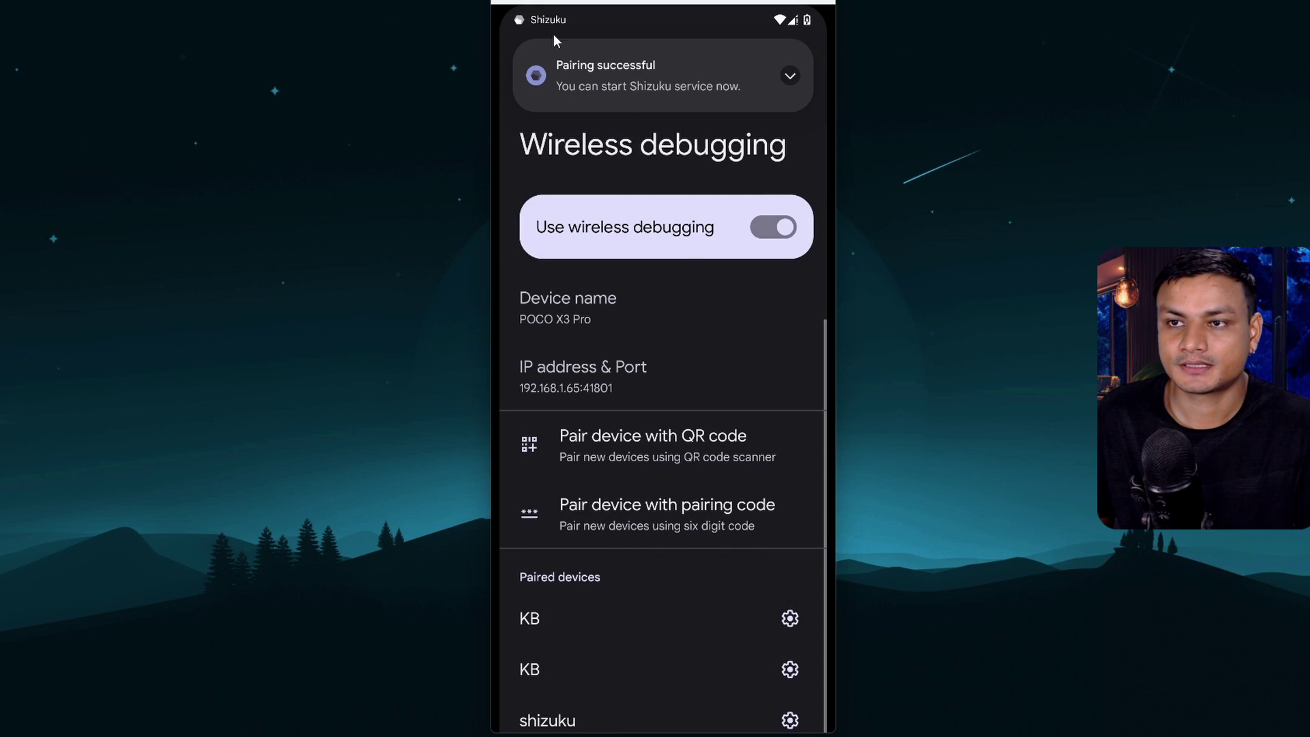
drag(536, 19, 601, 259)
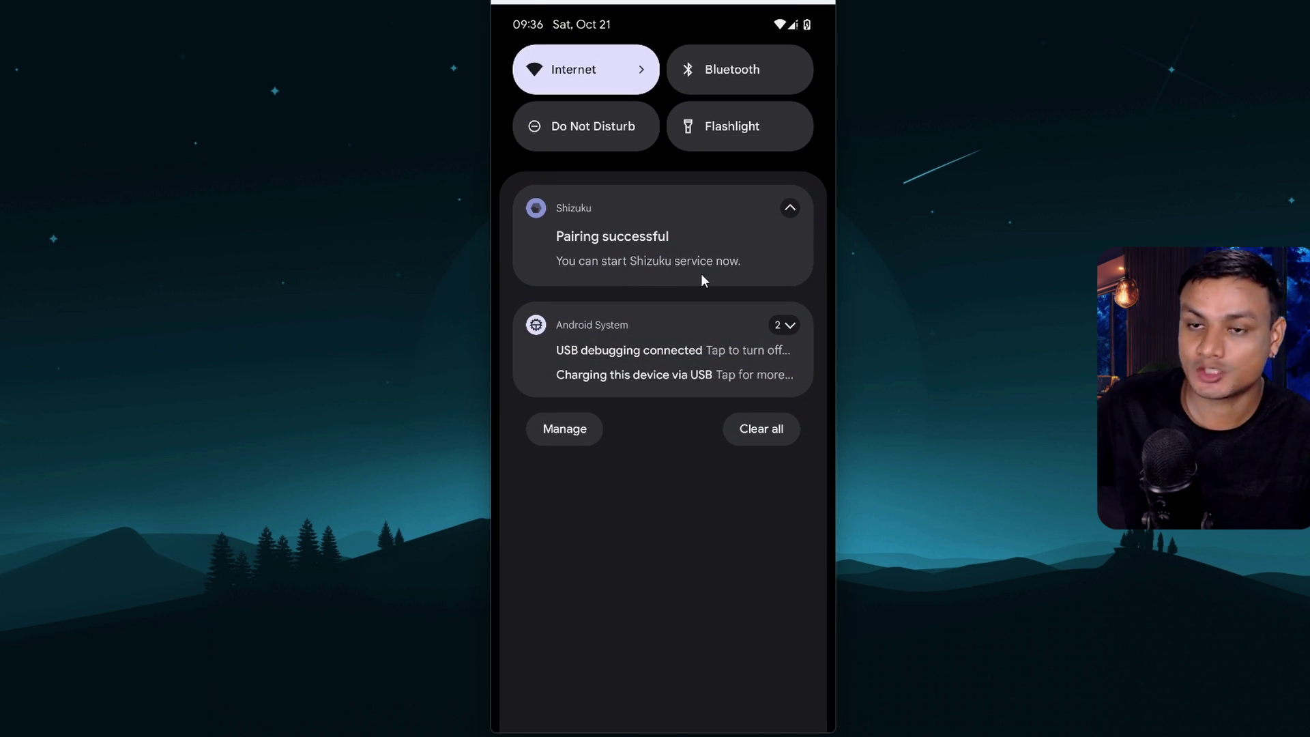
Switch back to Shizuku and start its service
key(alt+s)
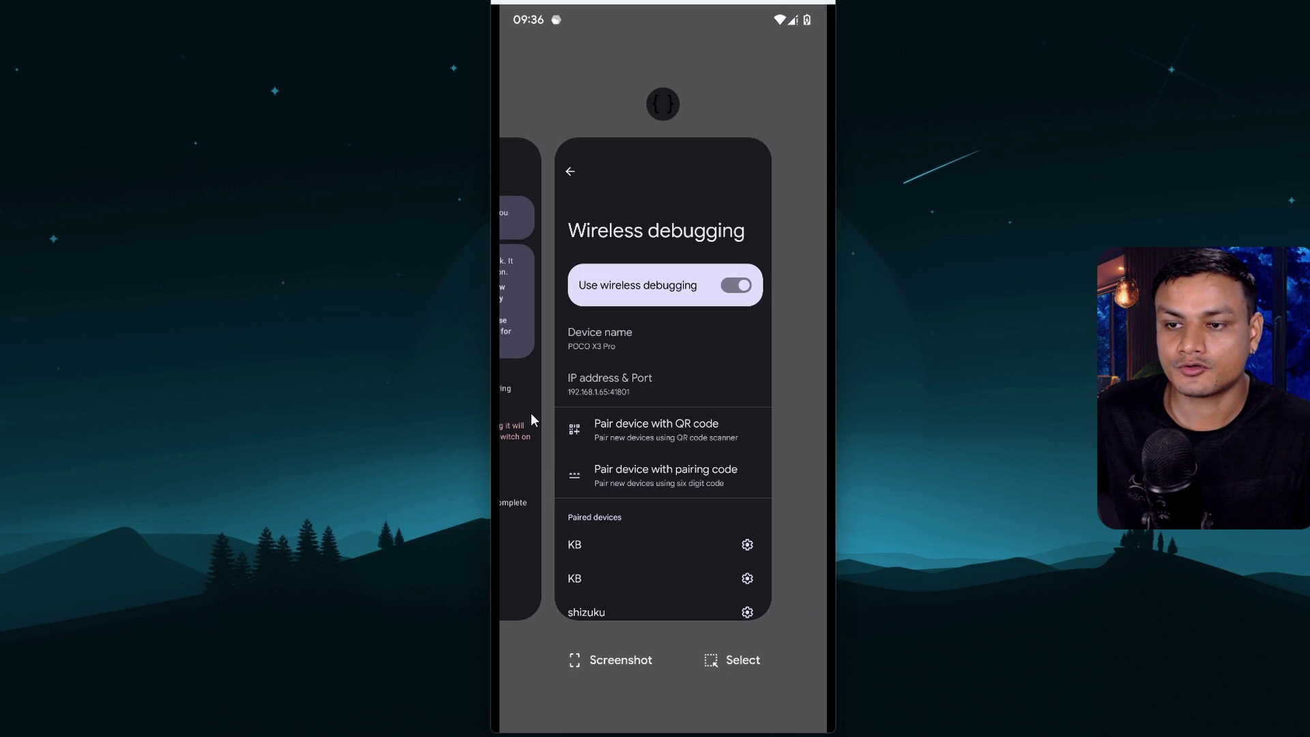
click(531, 412)
key(alt+b)
click(571, 440)
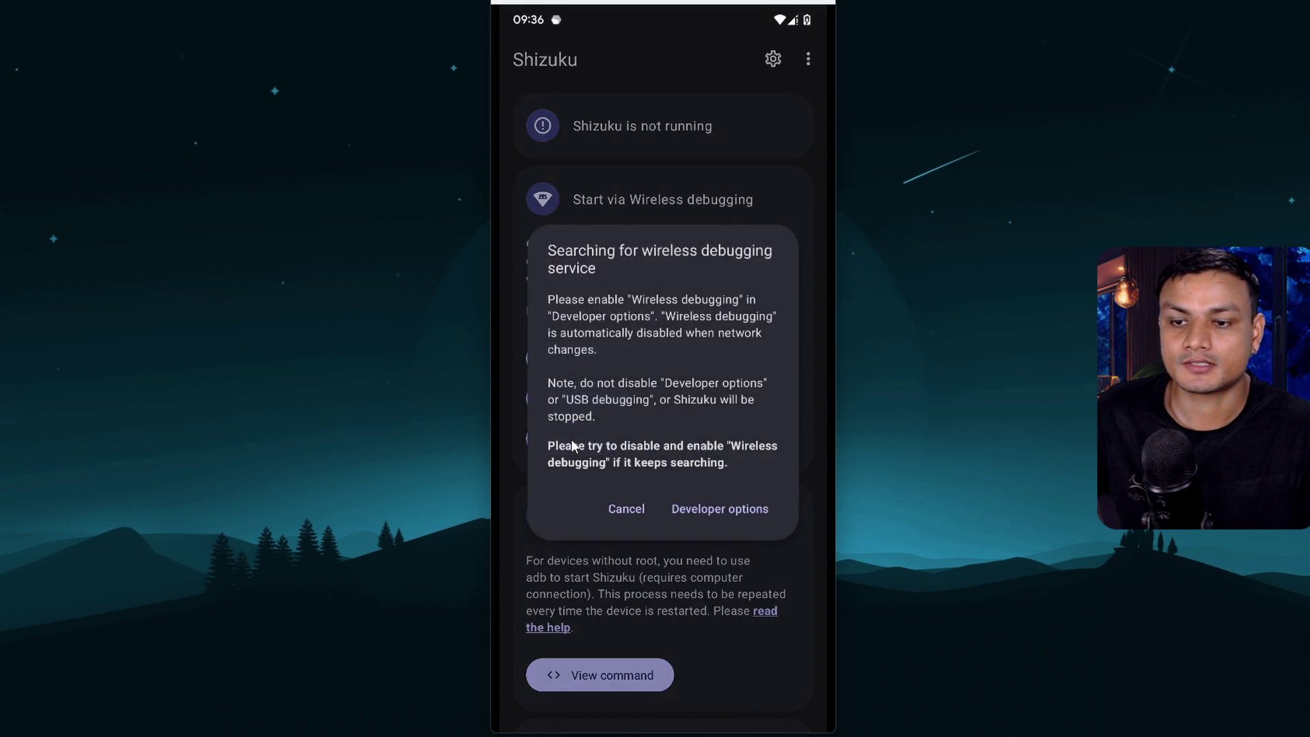
Turn Wireless debugging back on in Developer options
click(700, 510)
scroll(682, 505, down, 5)
scroll(681, 503, down, 5)
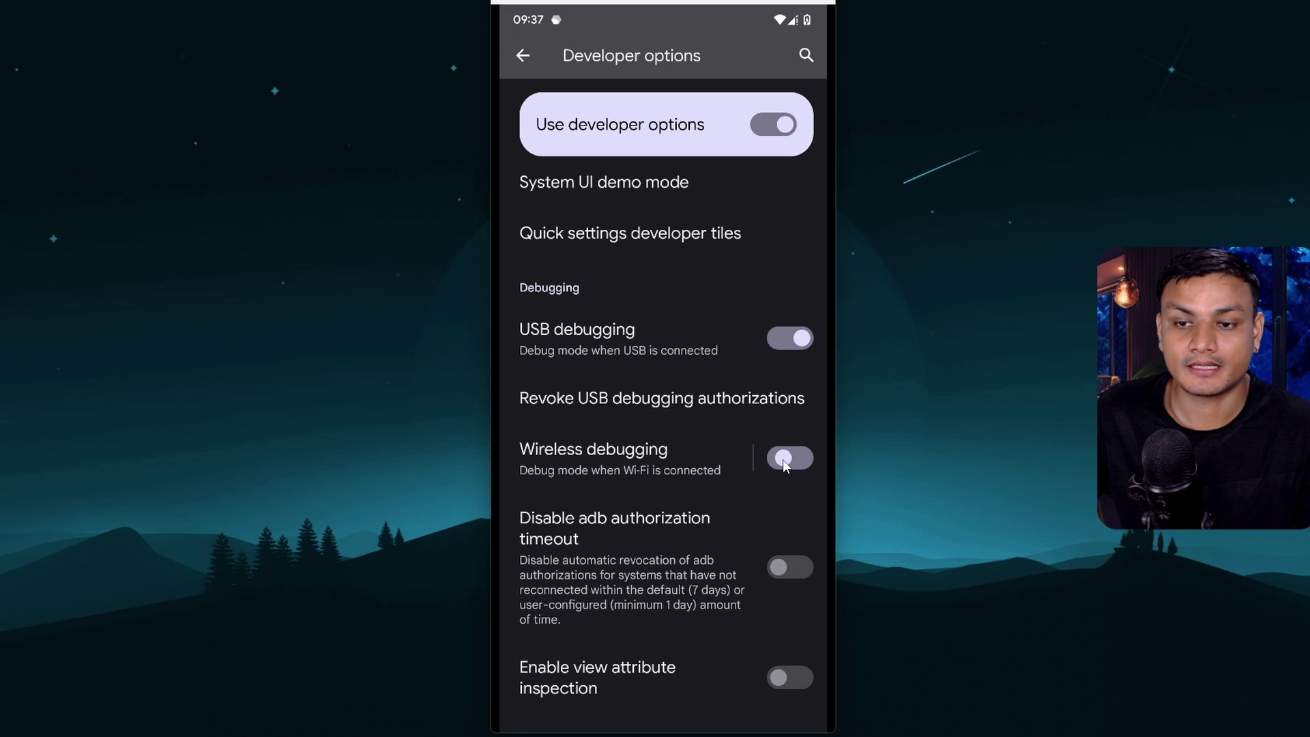
click(783, 460)
Back in Shizuku, allow DSU Sideloader access all the time
drag(665, 713, 558, 532)
click(520, 492)
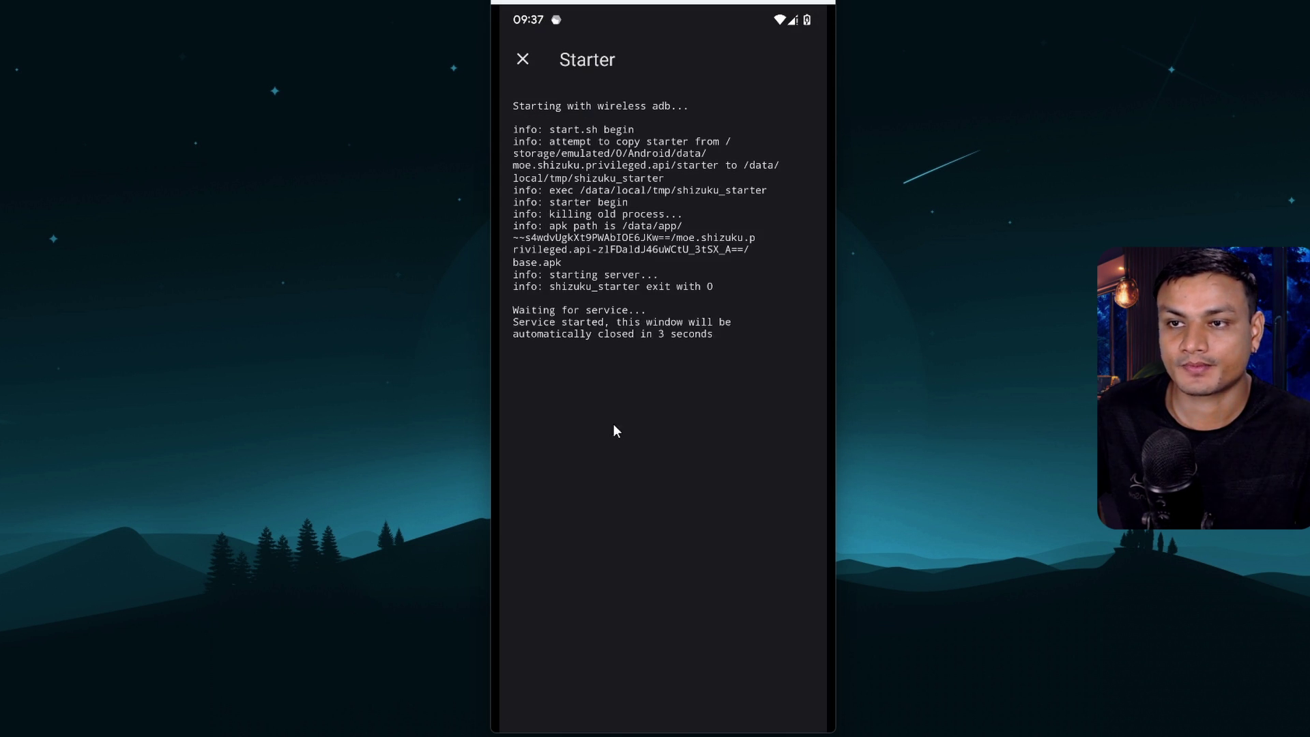
click(649, 408)
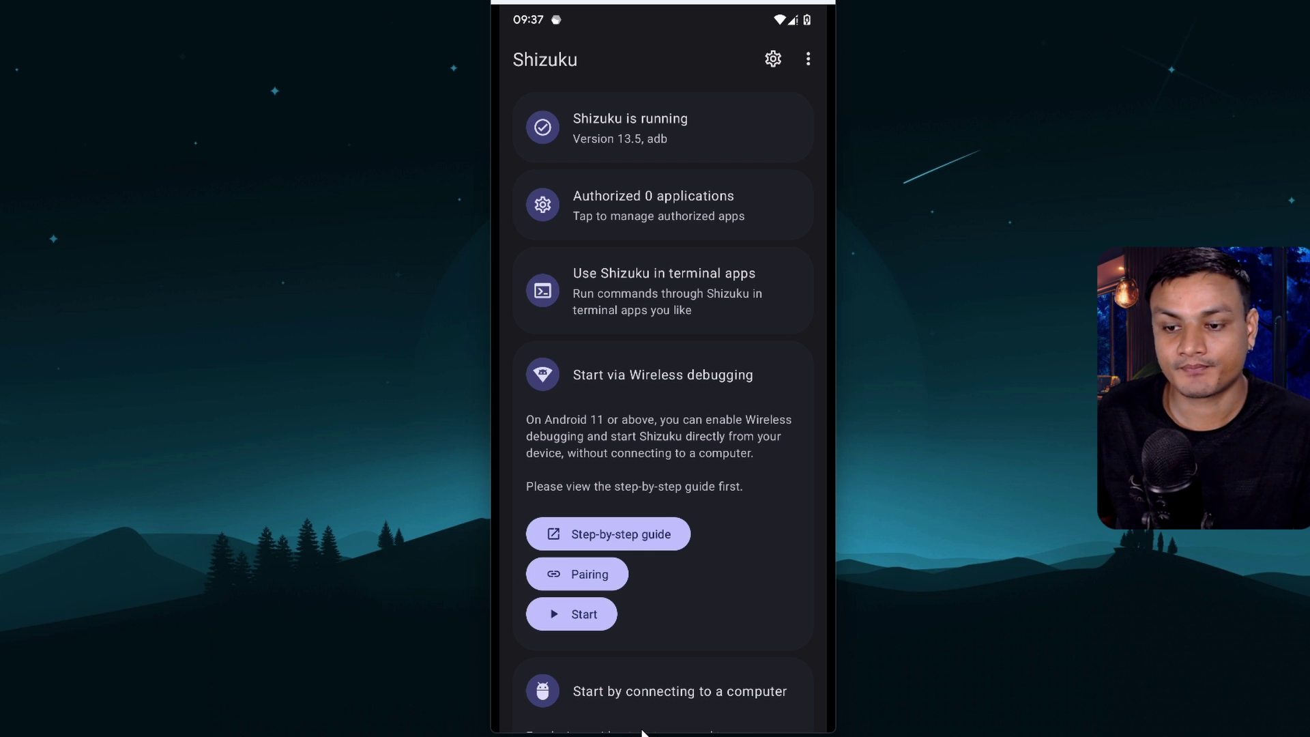
Open Shizuku from the home screen and view Application management, where DSU Sideloader has access on
drag(641, 732, 699, 486)
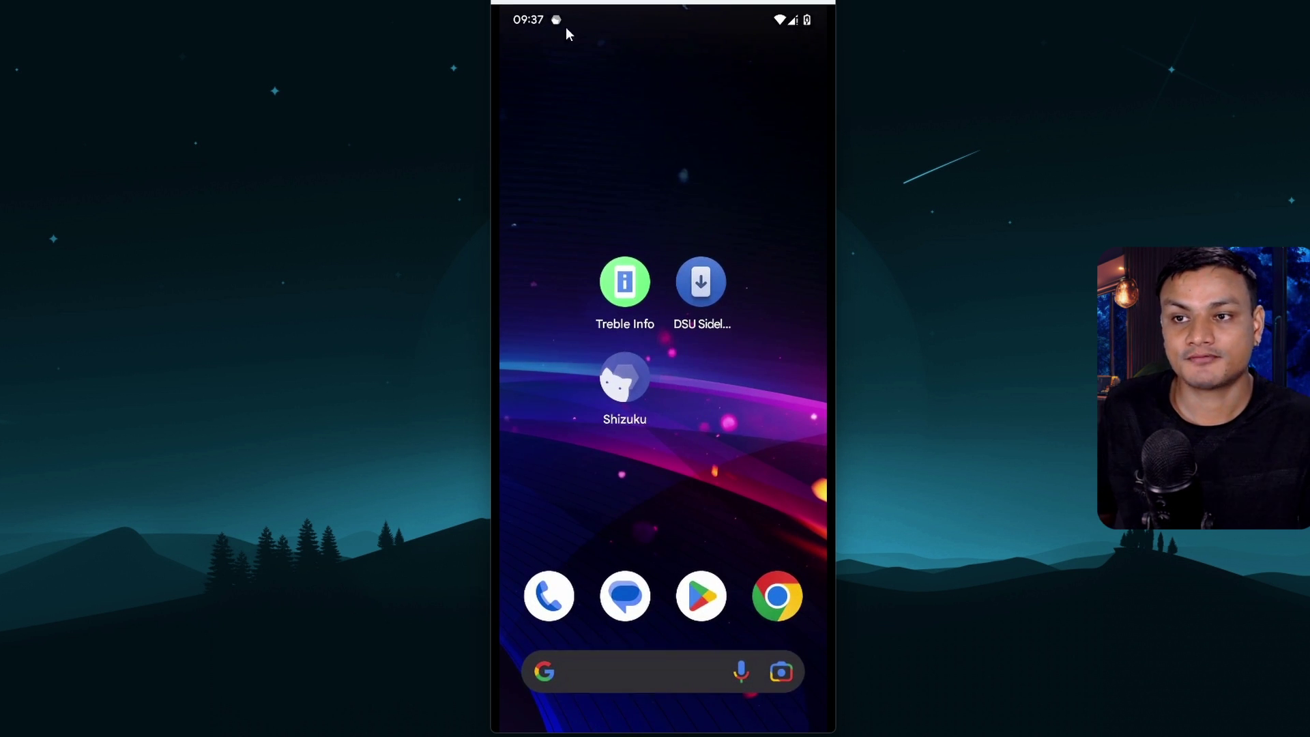
drag(571, 26, 680, 287)
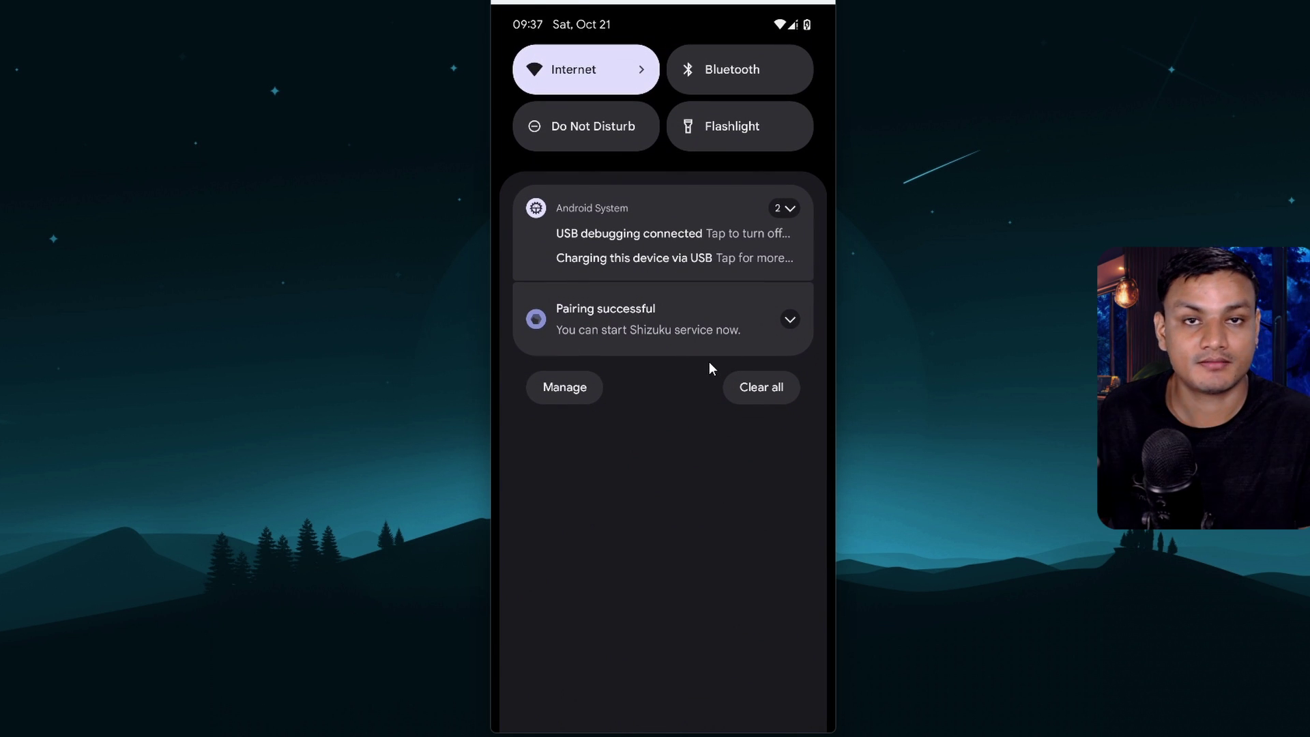
click(677, 498)
click(627, 380)
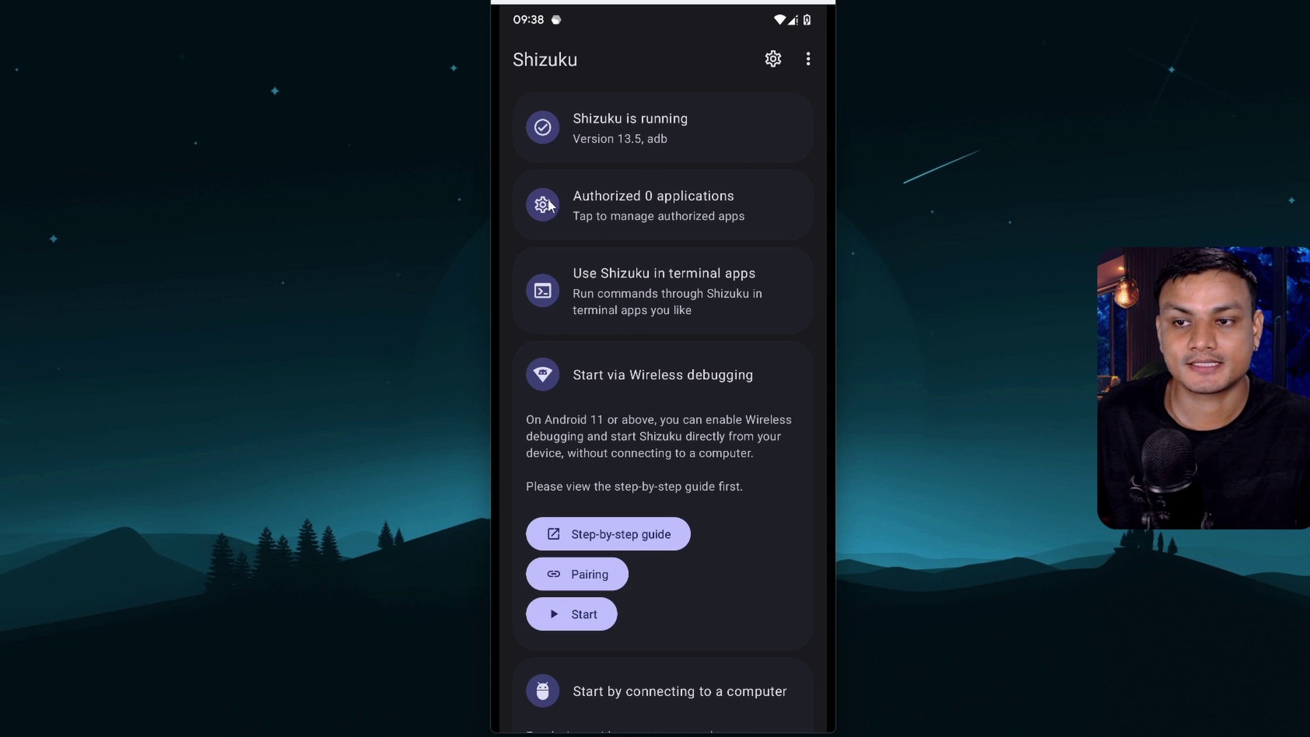
click(651, 213)
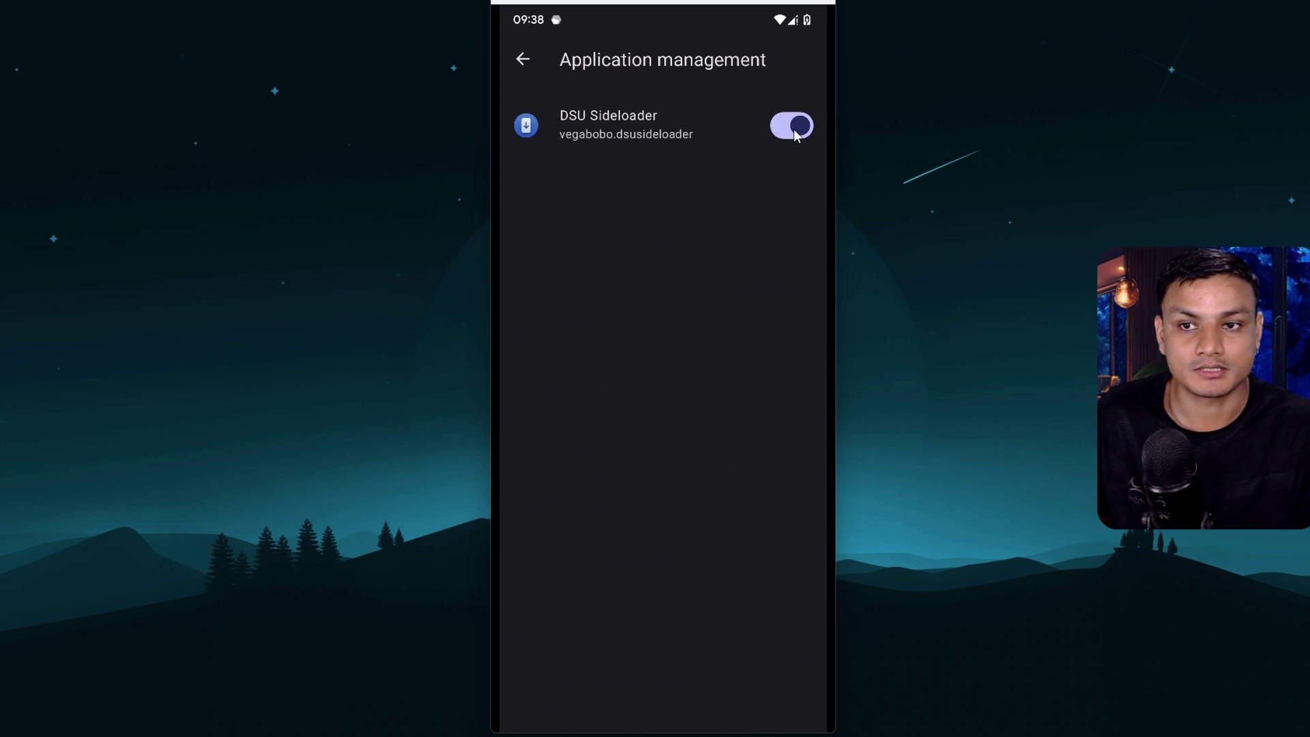
Glance at DSU Sideloader's installation screen with no file selected, then return home
drag(662, 728, 707, 286)
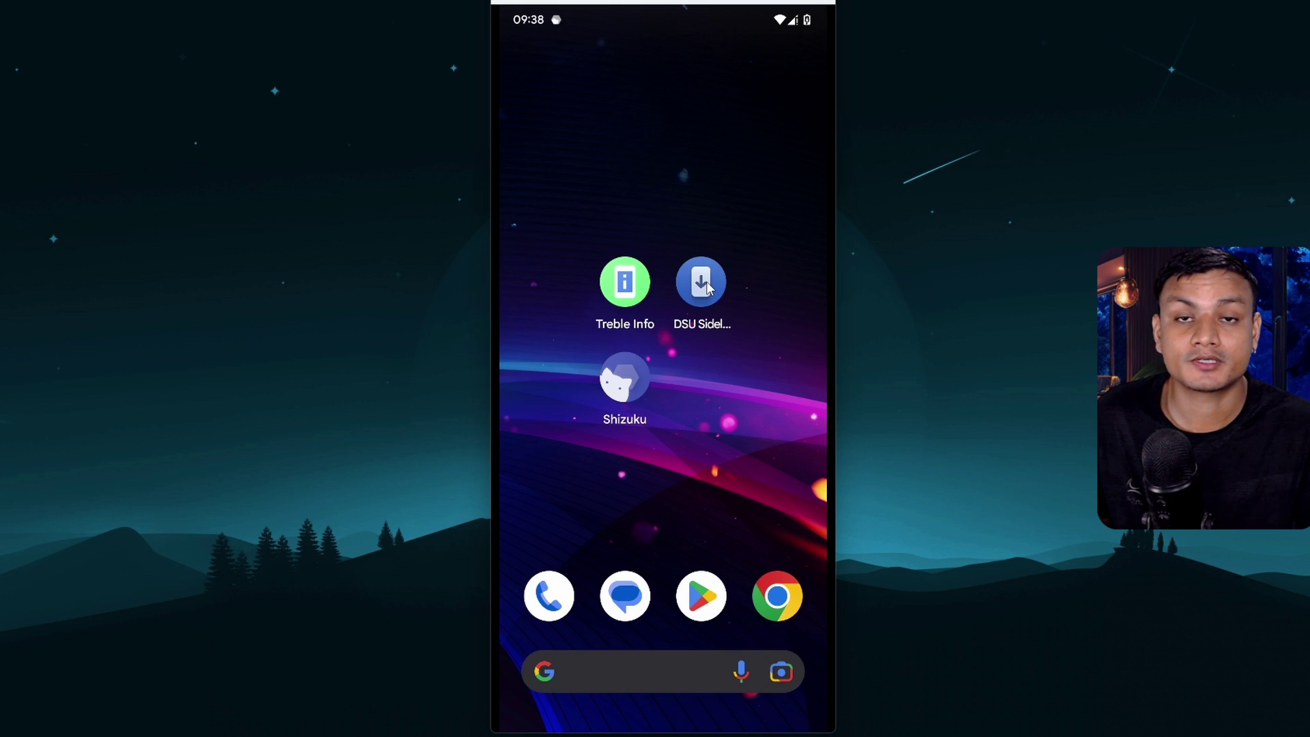
click(707, 287)
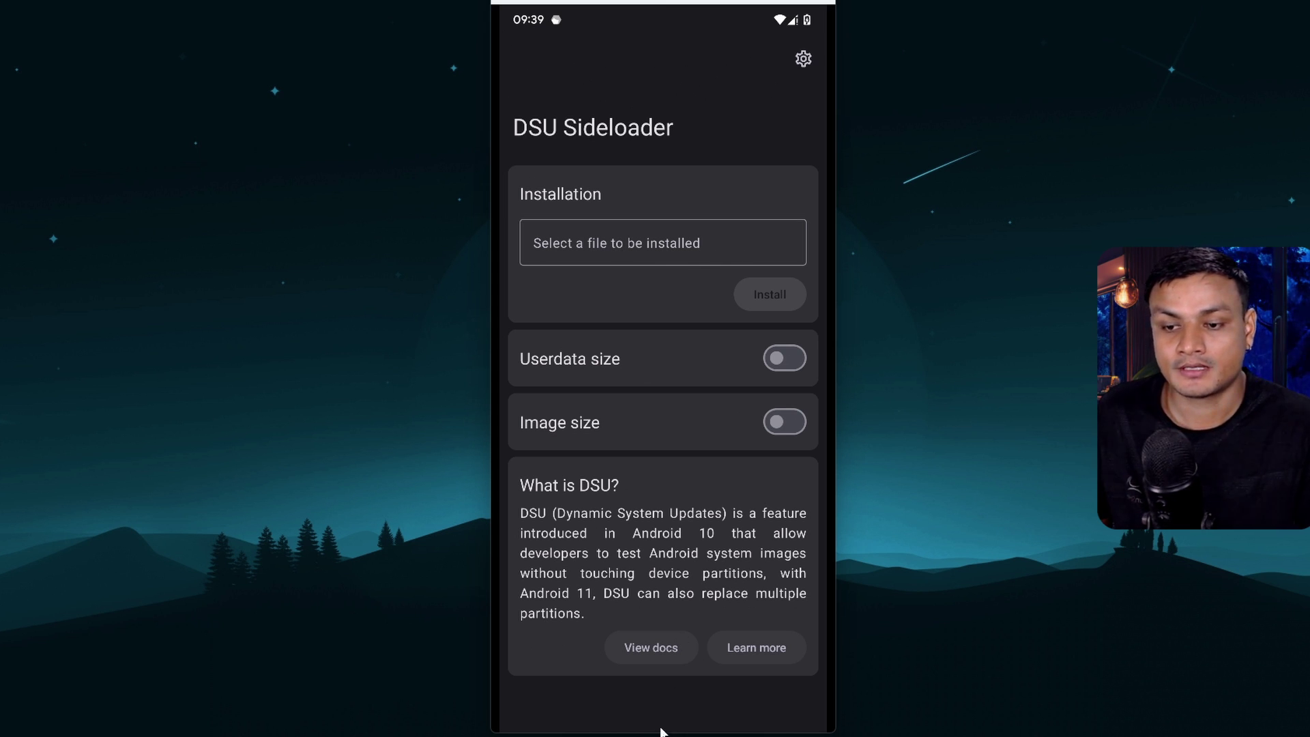
drag(661, 731, 681, 465)
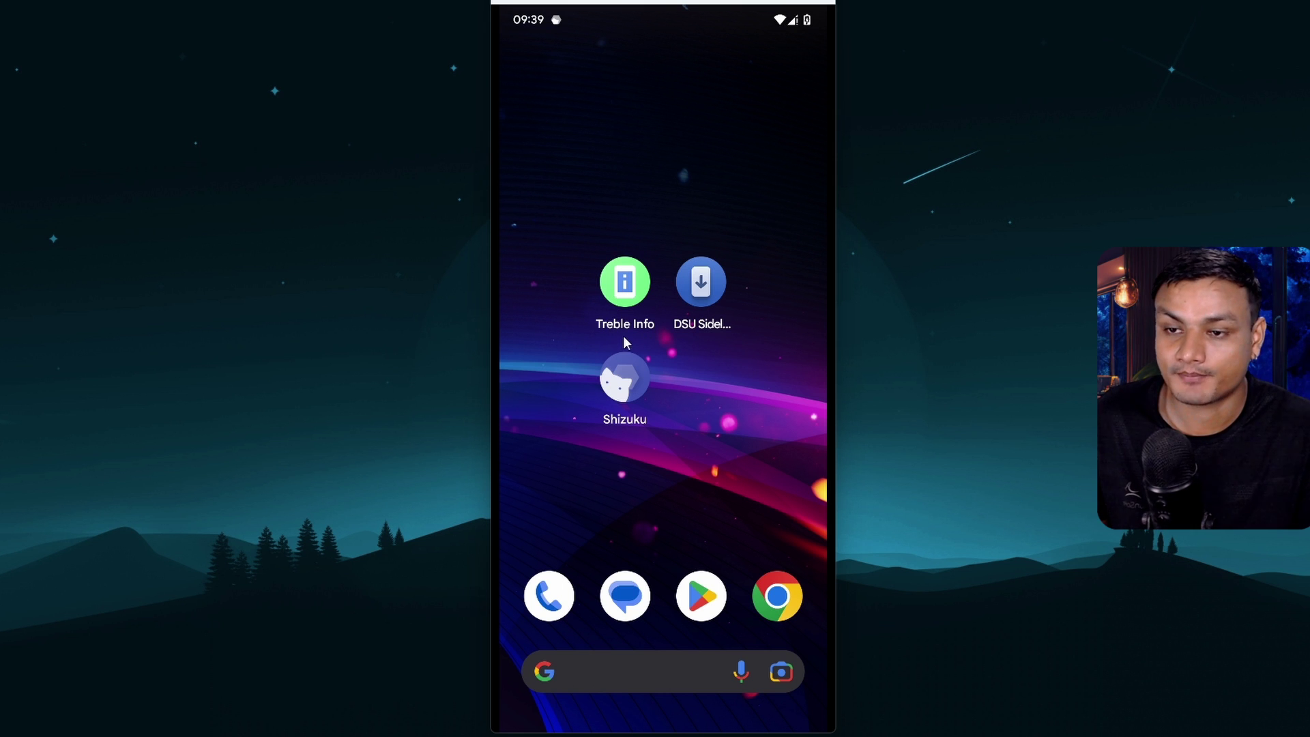
From Treble Info, open the phh treble_experimentations GSI list on GitHub
click(627, 290)
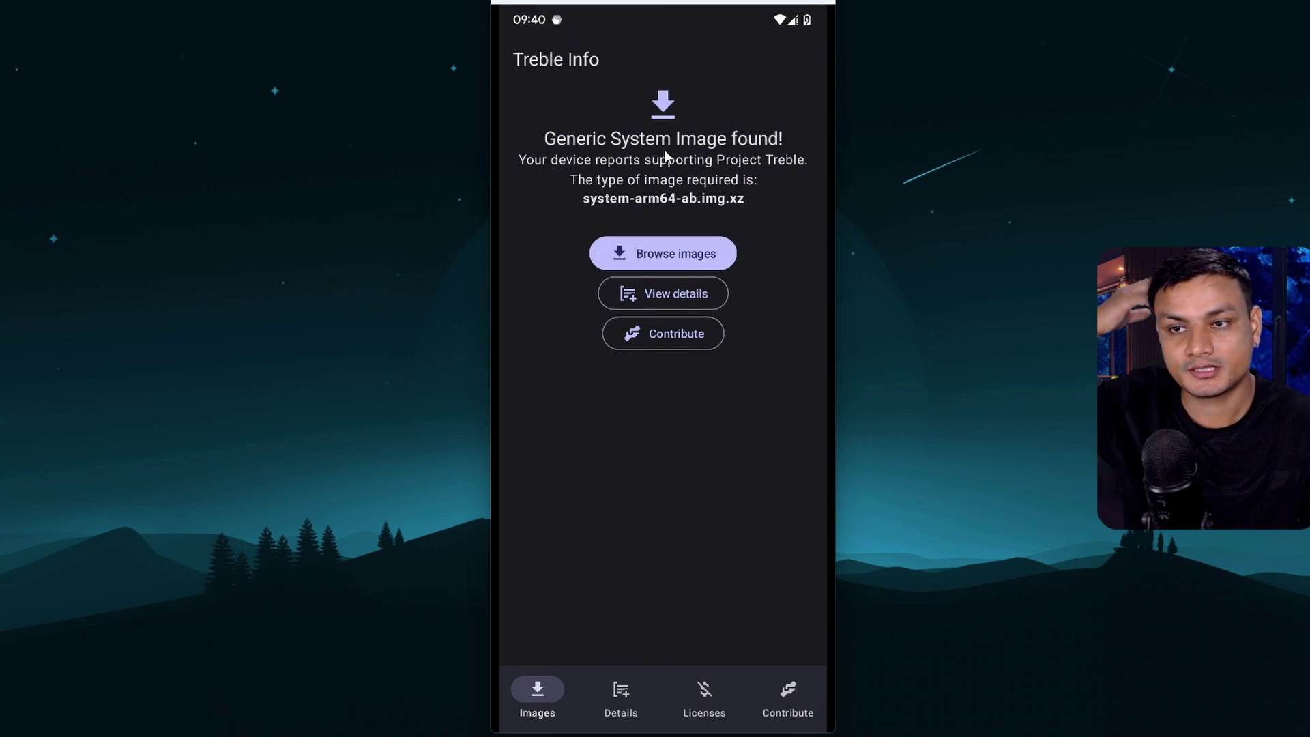
click(694, 252)
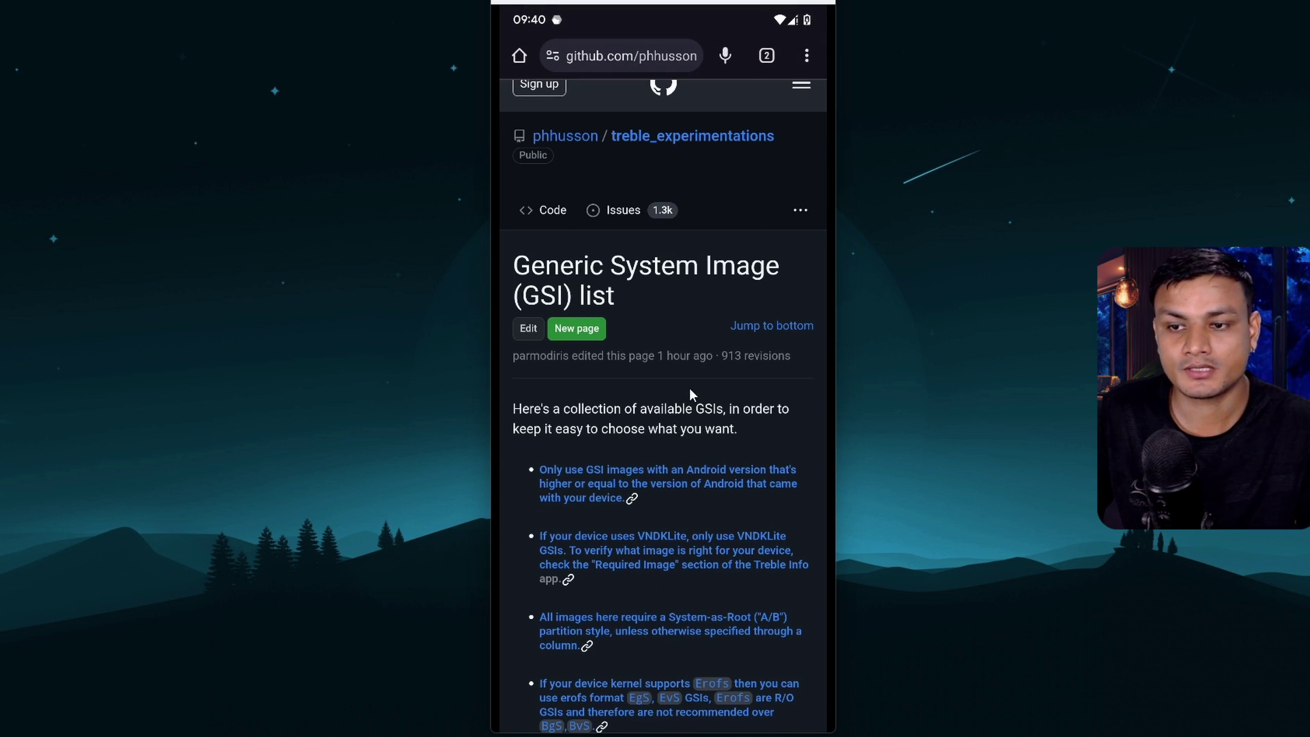
Scroll the GSI list to the Unofficial Android 14 AOSP build and Official Android 13 table
scroll(685, 383, down, 7)
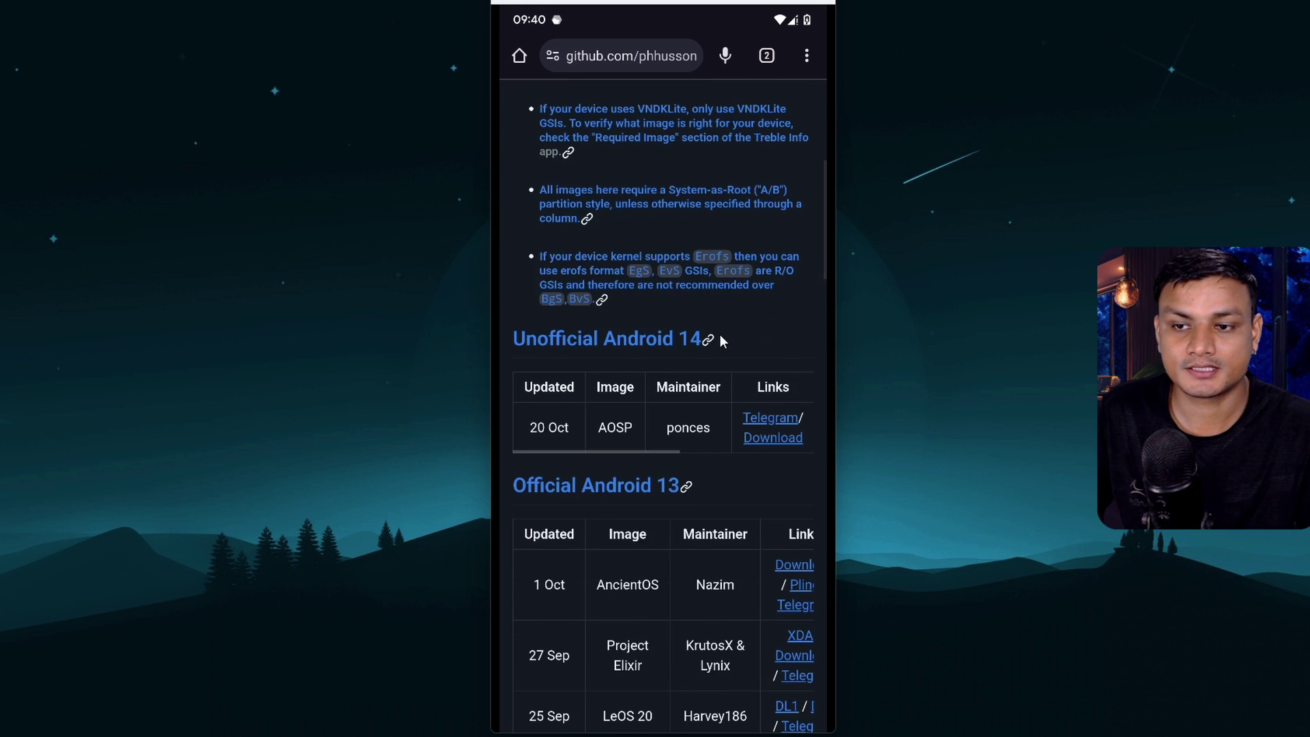
scroll(690, 330, down, 3)
scroll(690, 330, down, 2)
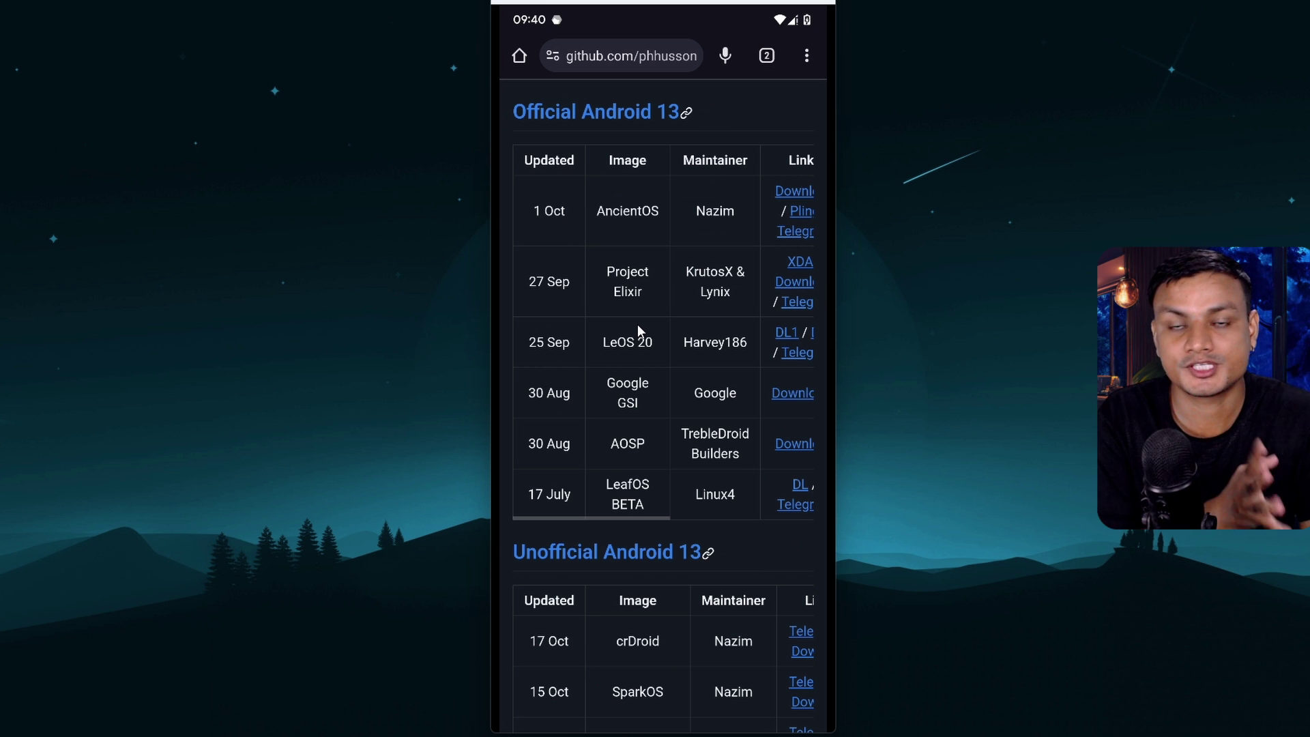
scroll(693, 375, up, 2)
scroll(687, 329, down, 12)
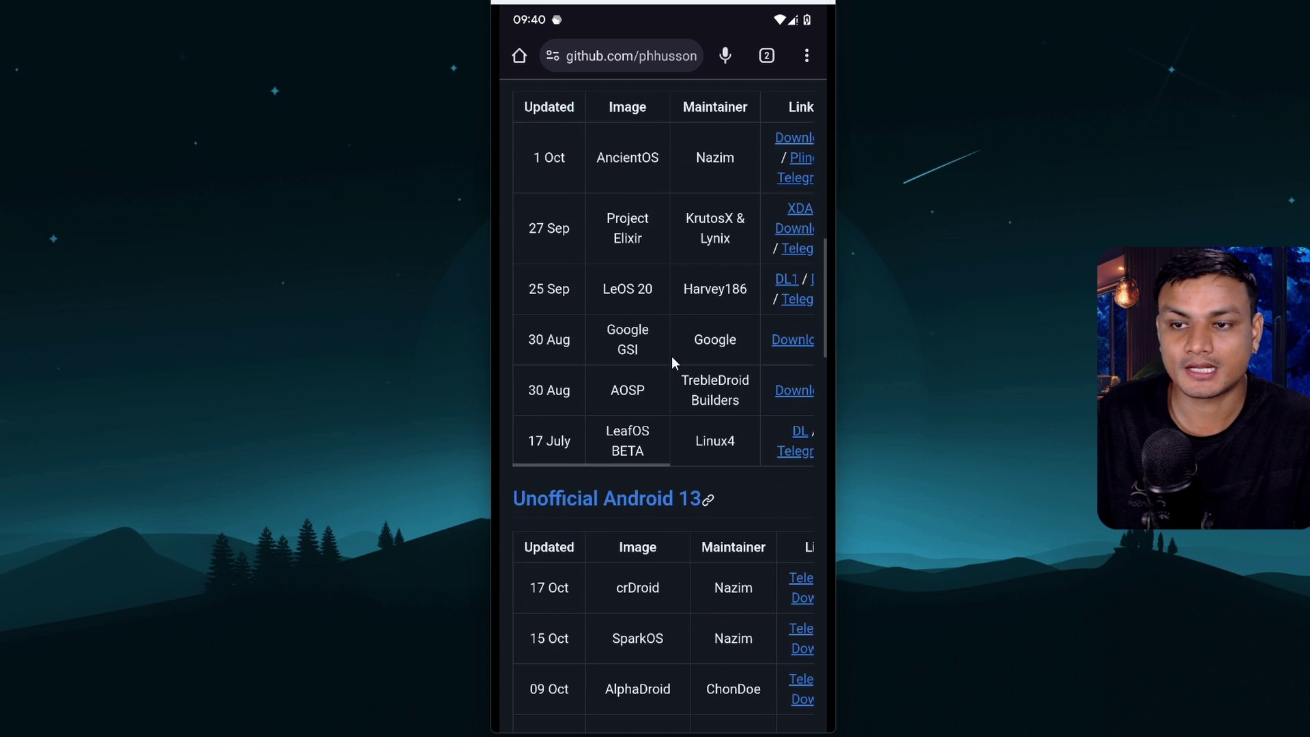
scroll(672, 363, up, 9)
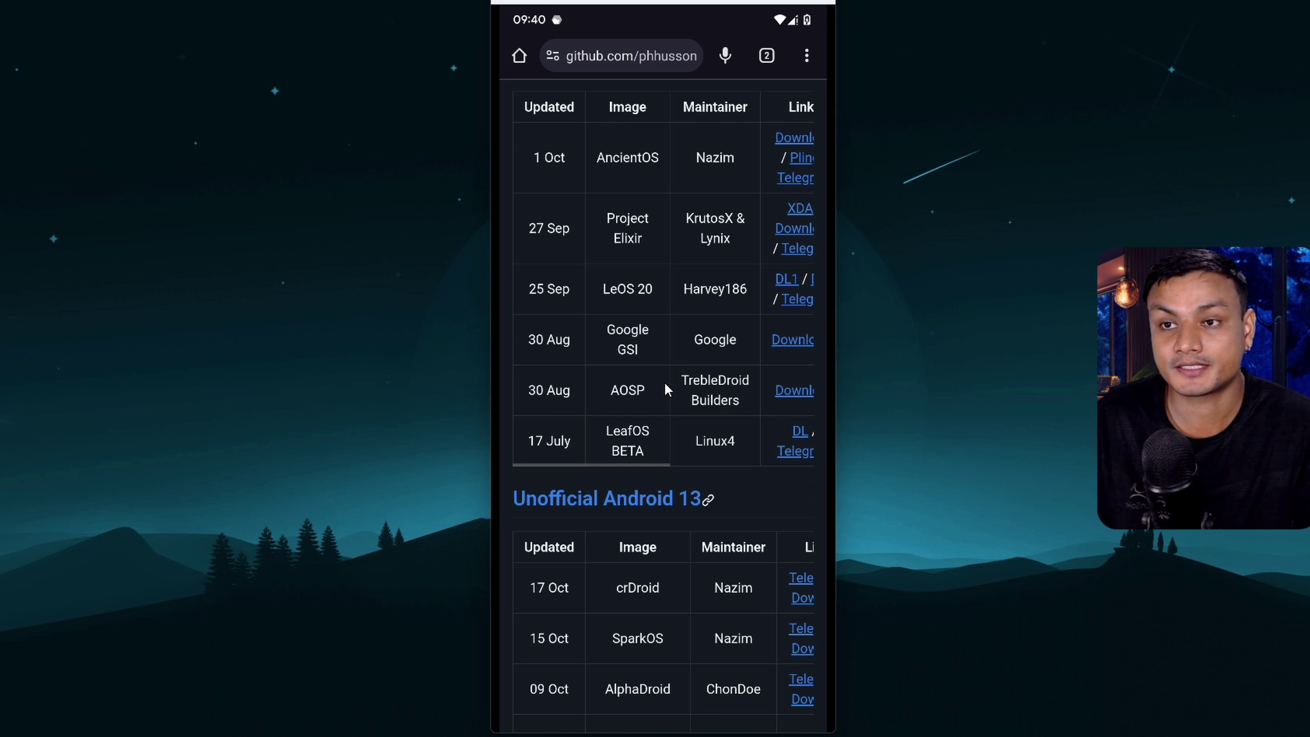
scroll(664, 382, up, 3)
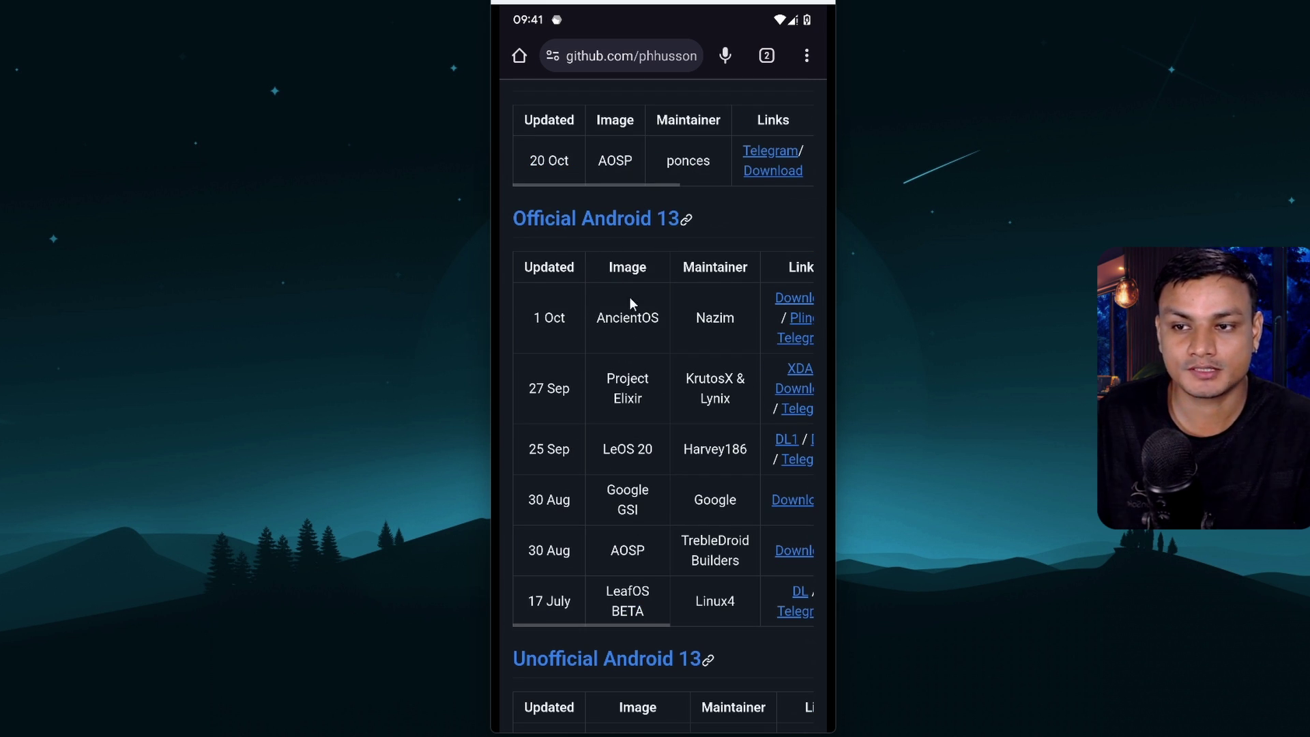
scroll(631, 315, down, 1)
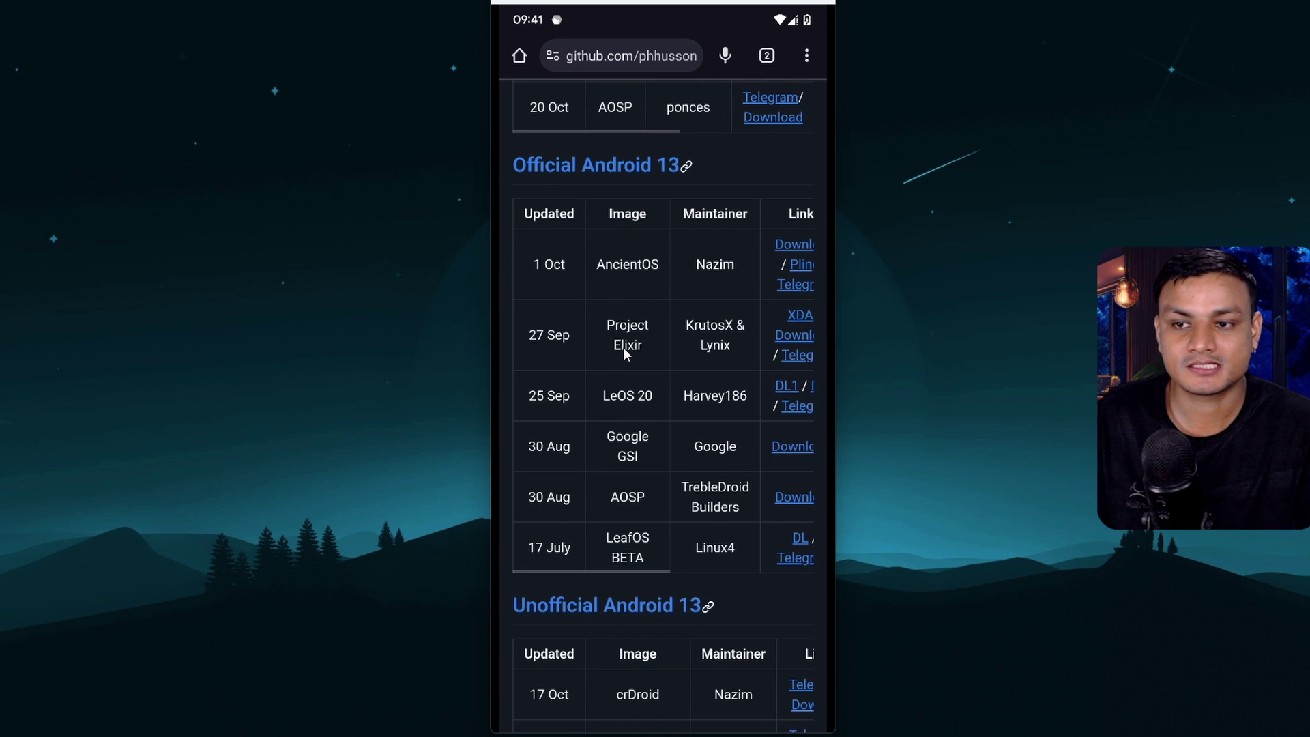
scroll(647, 360, down, 2)
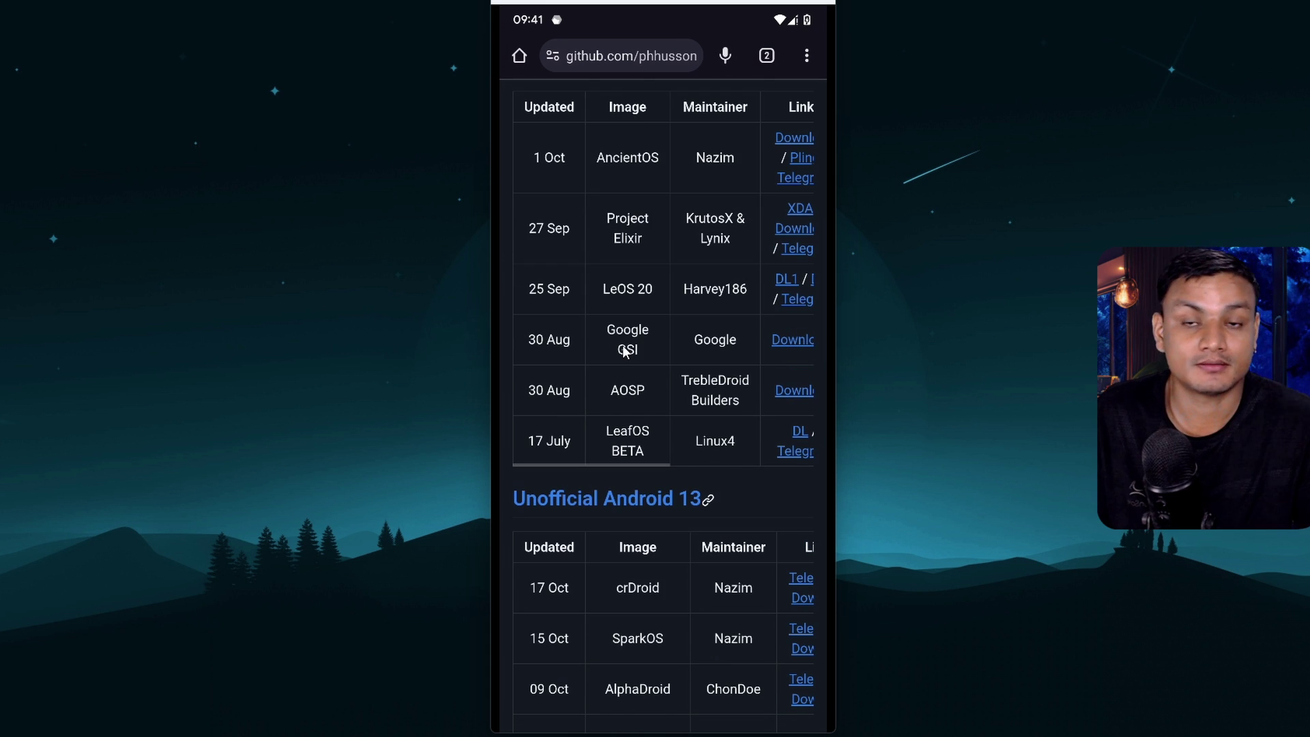
scroll(625, 399, down, 1)
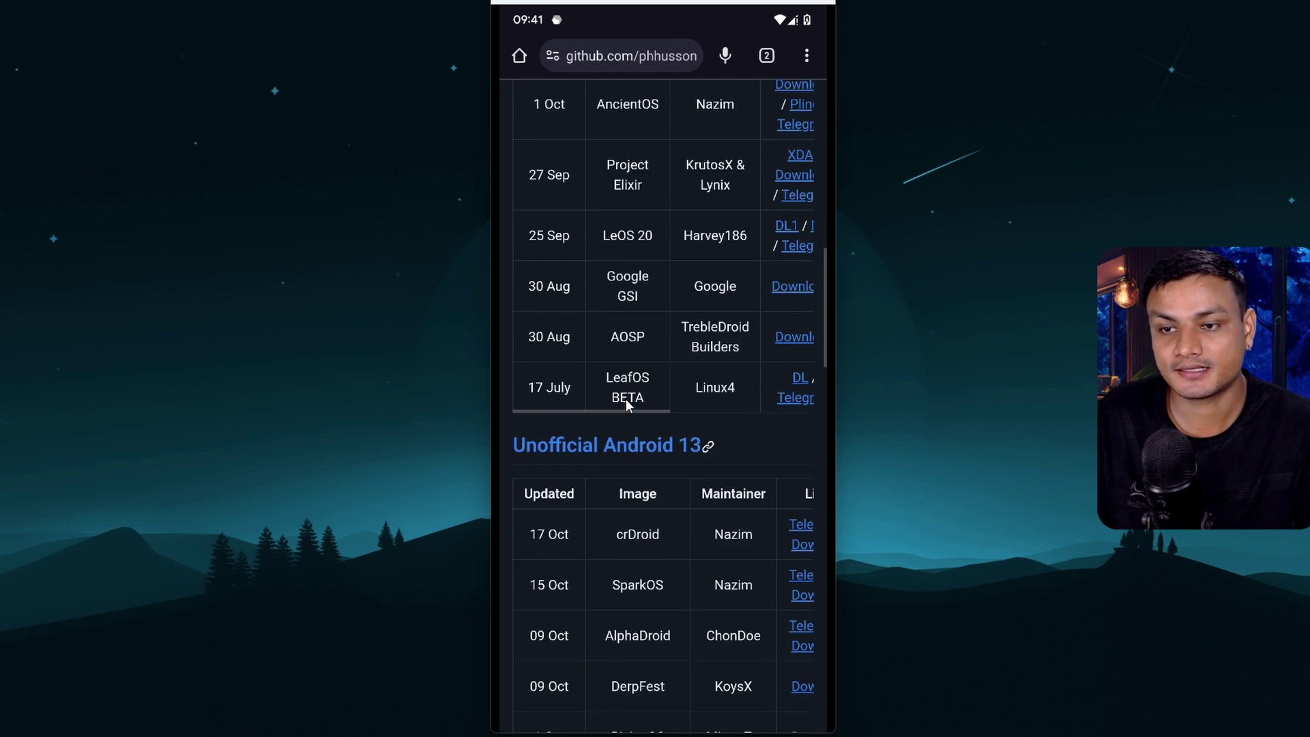
scroll(640, 424, down, 5)
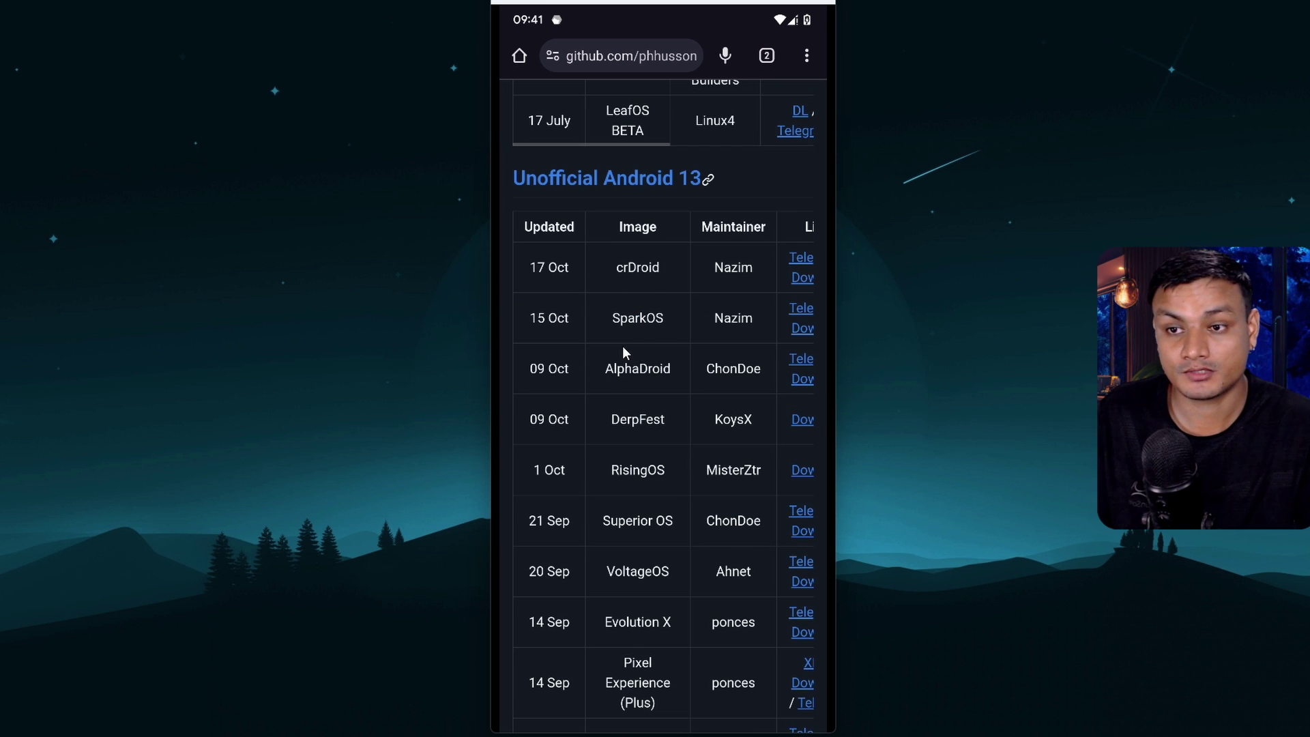
scroll(622, 346, down, 2)
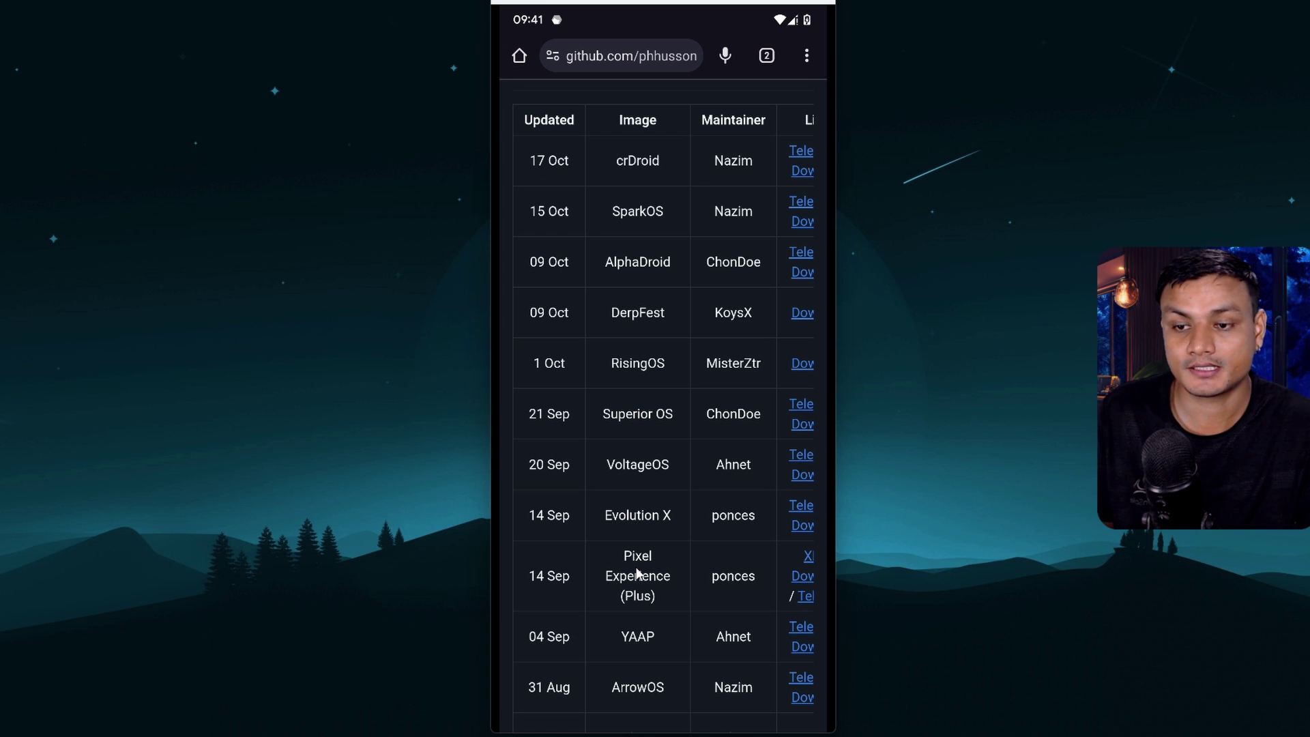
scroll(637, 573, down, 7)
scroll(665, 567, up, 7)
scroll(665, 567, up, 13)
scroll(672, 408, down, 3)
scroll(722, 413, up, 1)
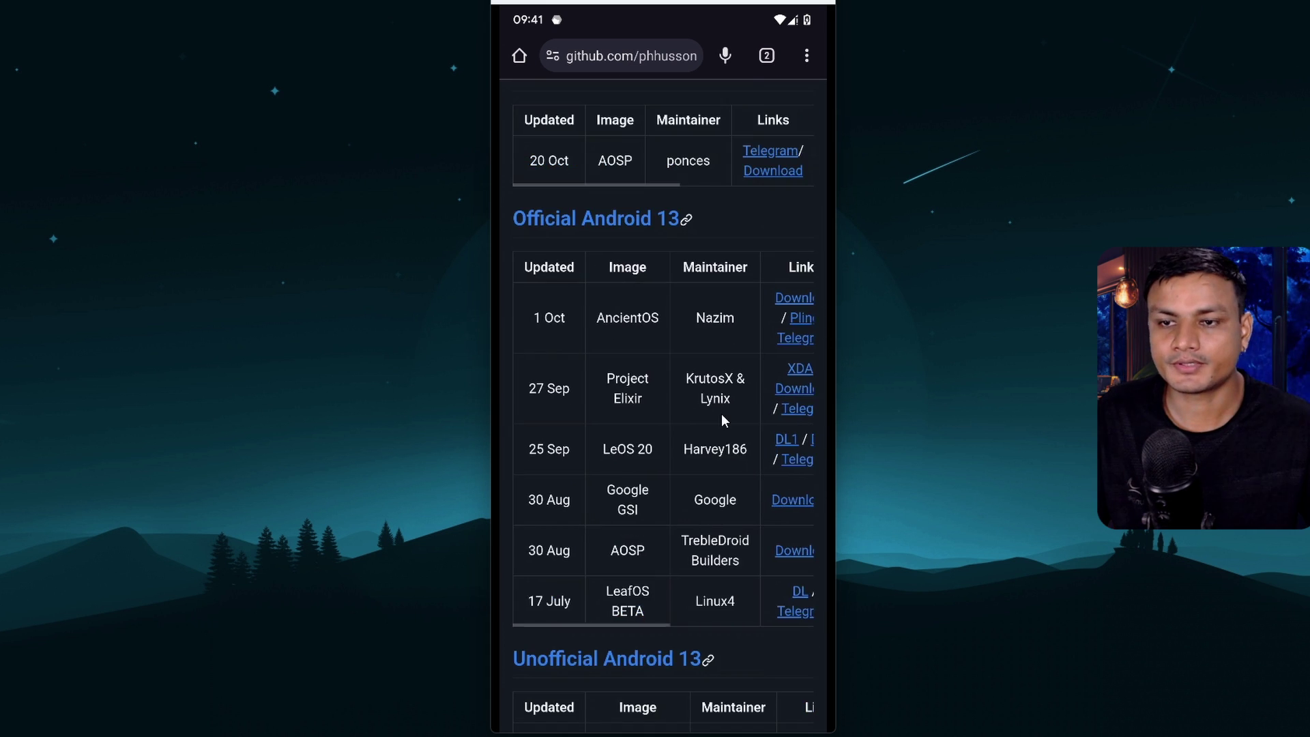
Swipe the Official Android 13 table sideways to view the AncientOS and Project Elixir rows
scroll(722, 413, right, 3)
scroll(722, 413, right, 1)
scroll(722, 413, left, 5)
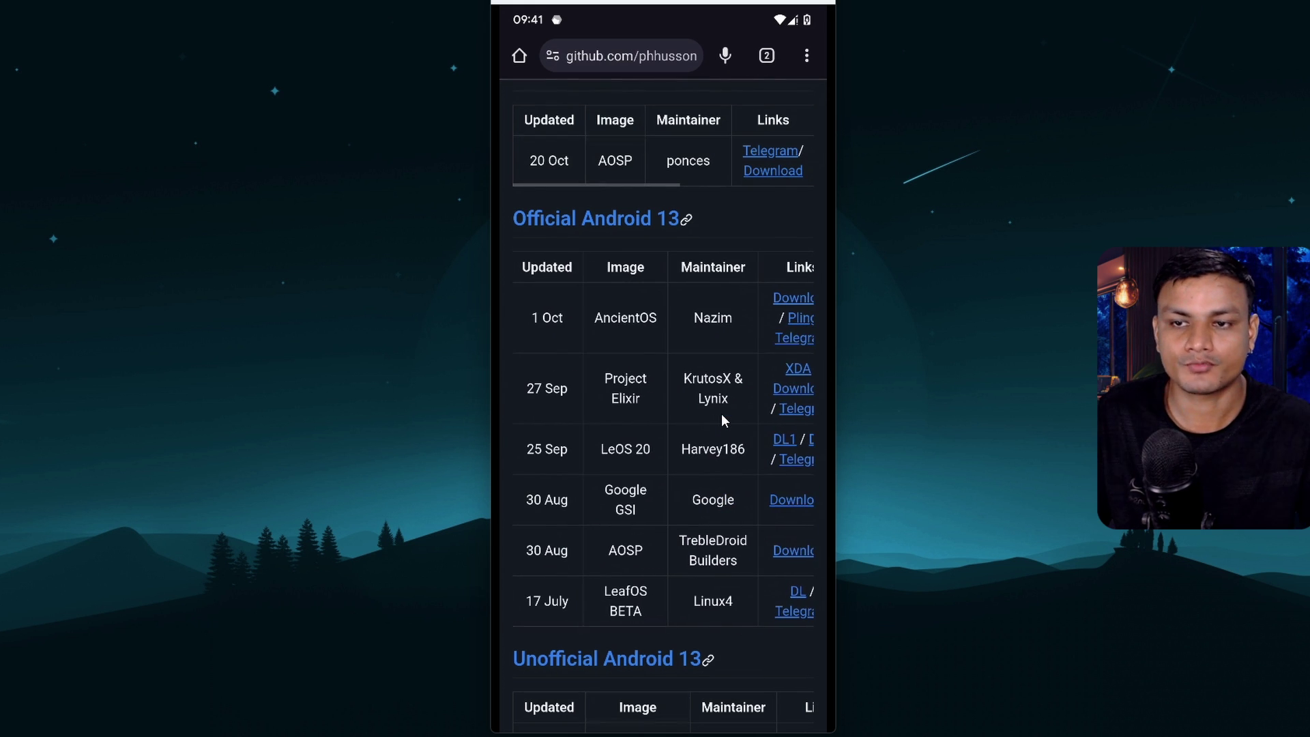
scroll(722, 414, right, 3)
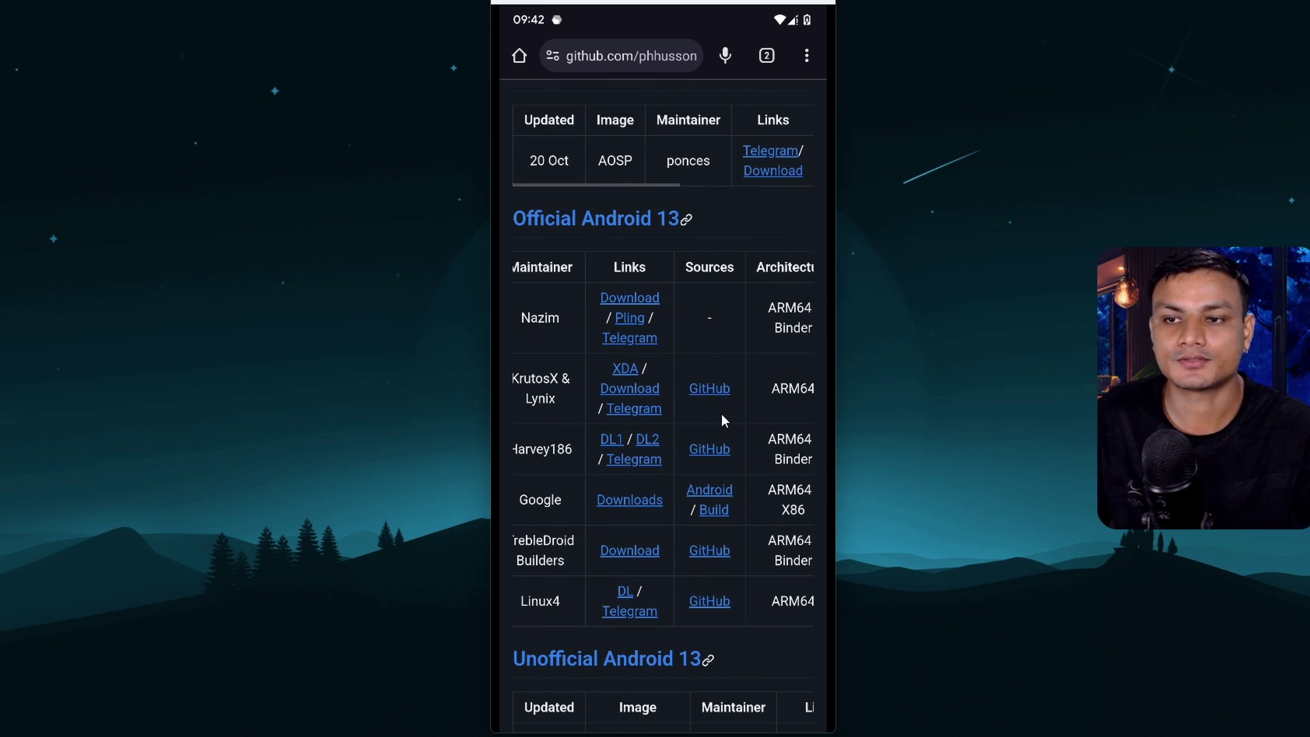
drag(606, 424, 843, 436)
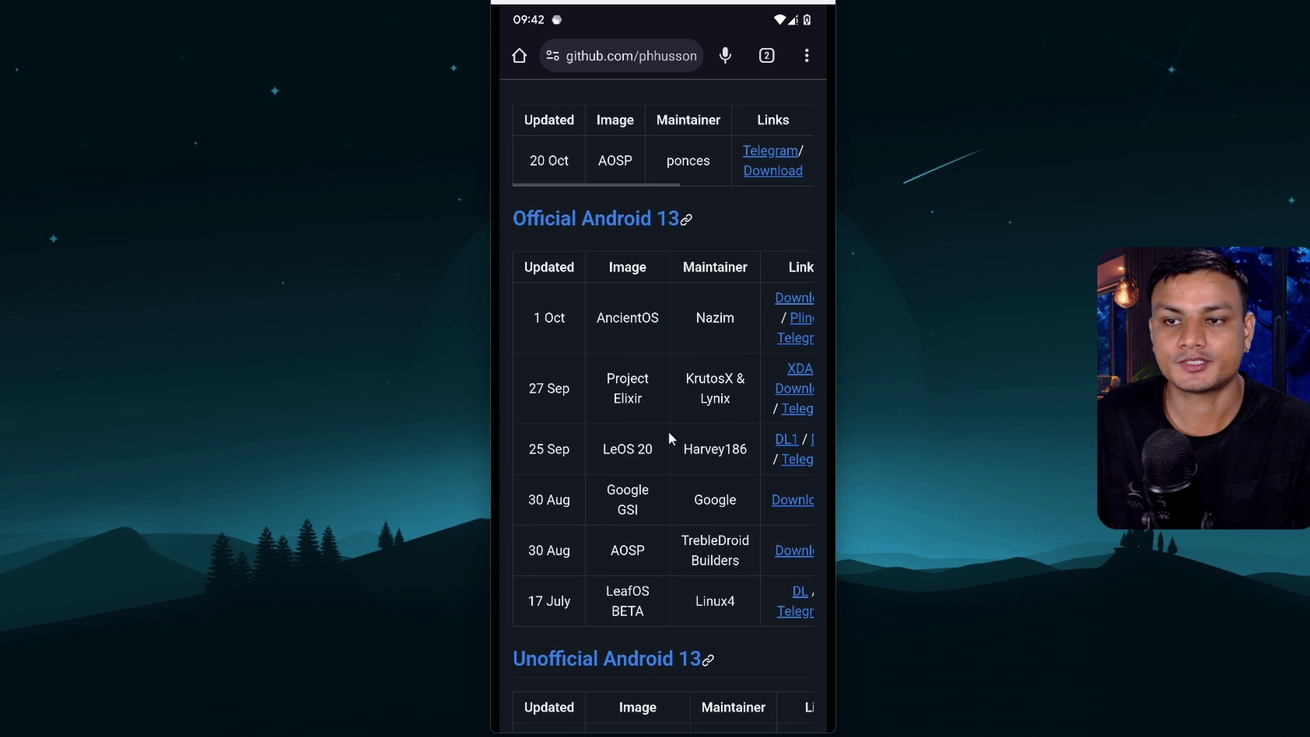
scroll(669, 432, up, 2)
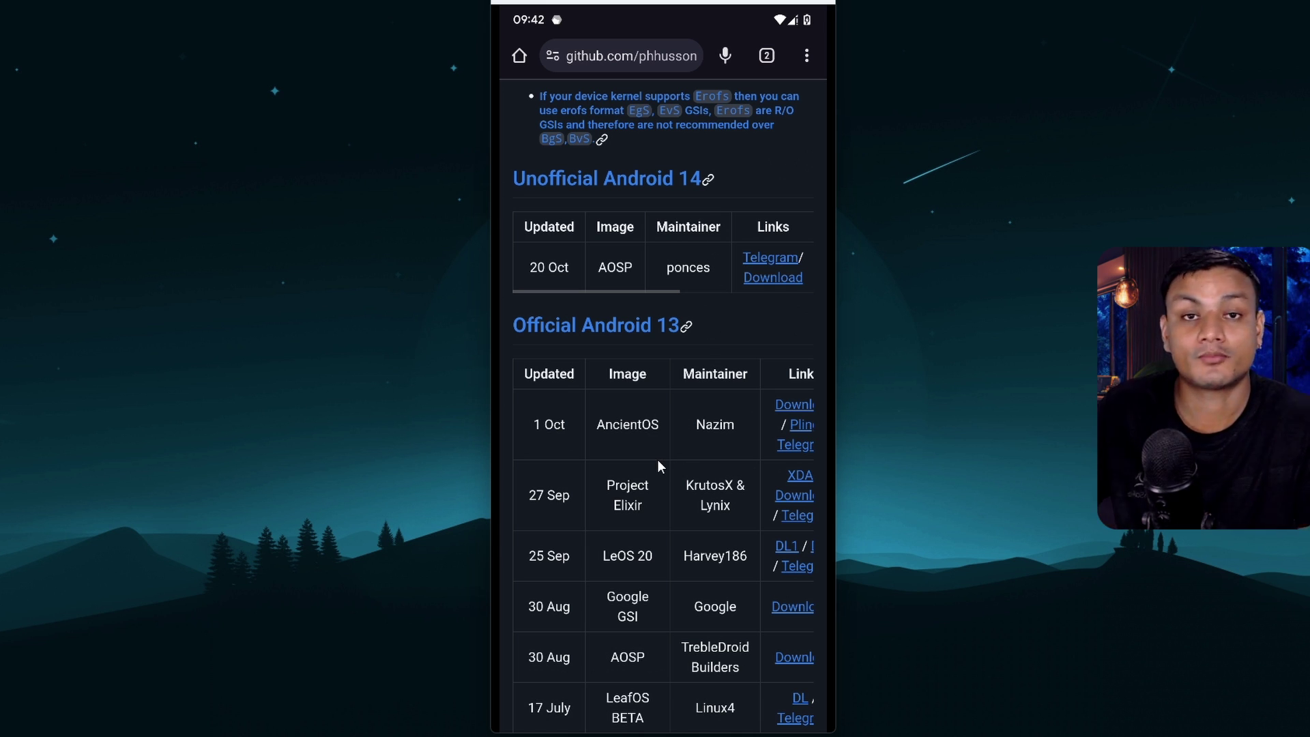
In DSU Sideloader, pick ProjectElixir_3.12_arm64_bgN-13.0 from POCO X3 Pro > Download
middle_click(667, 519)
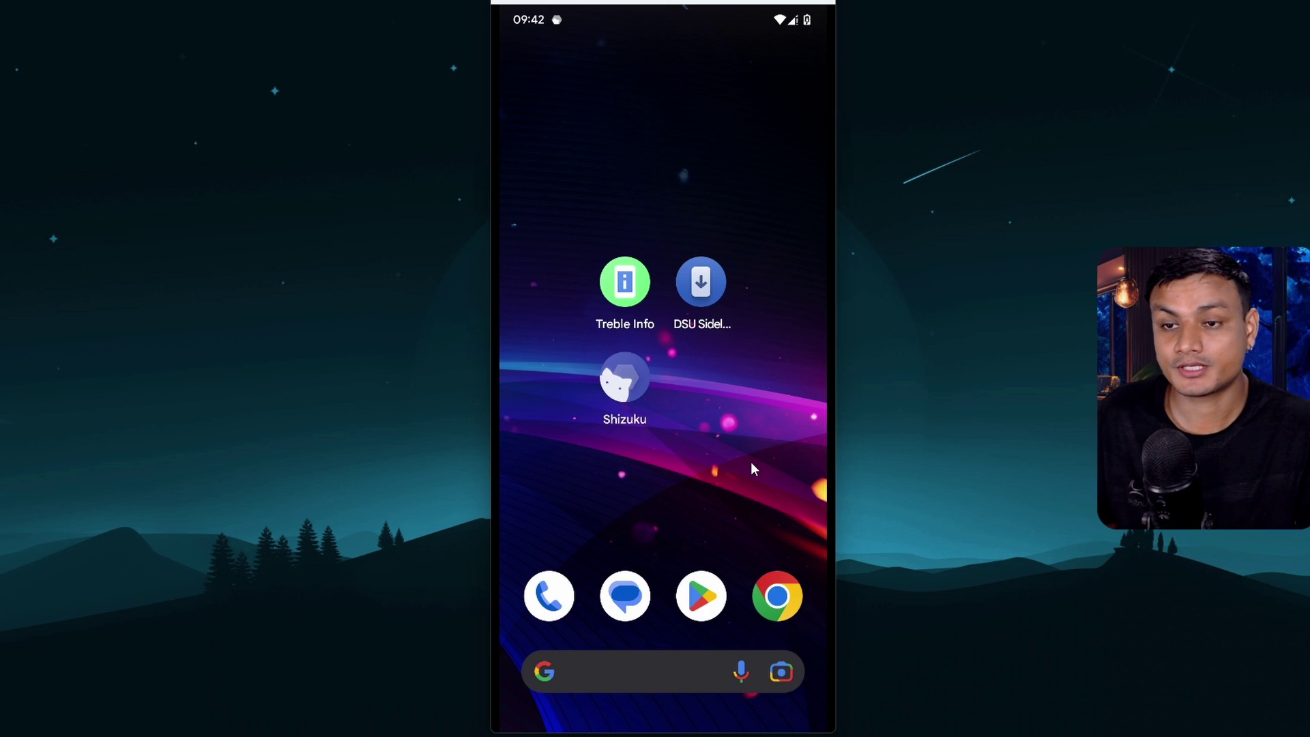
click(703, 282)
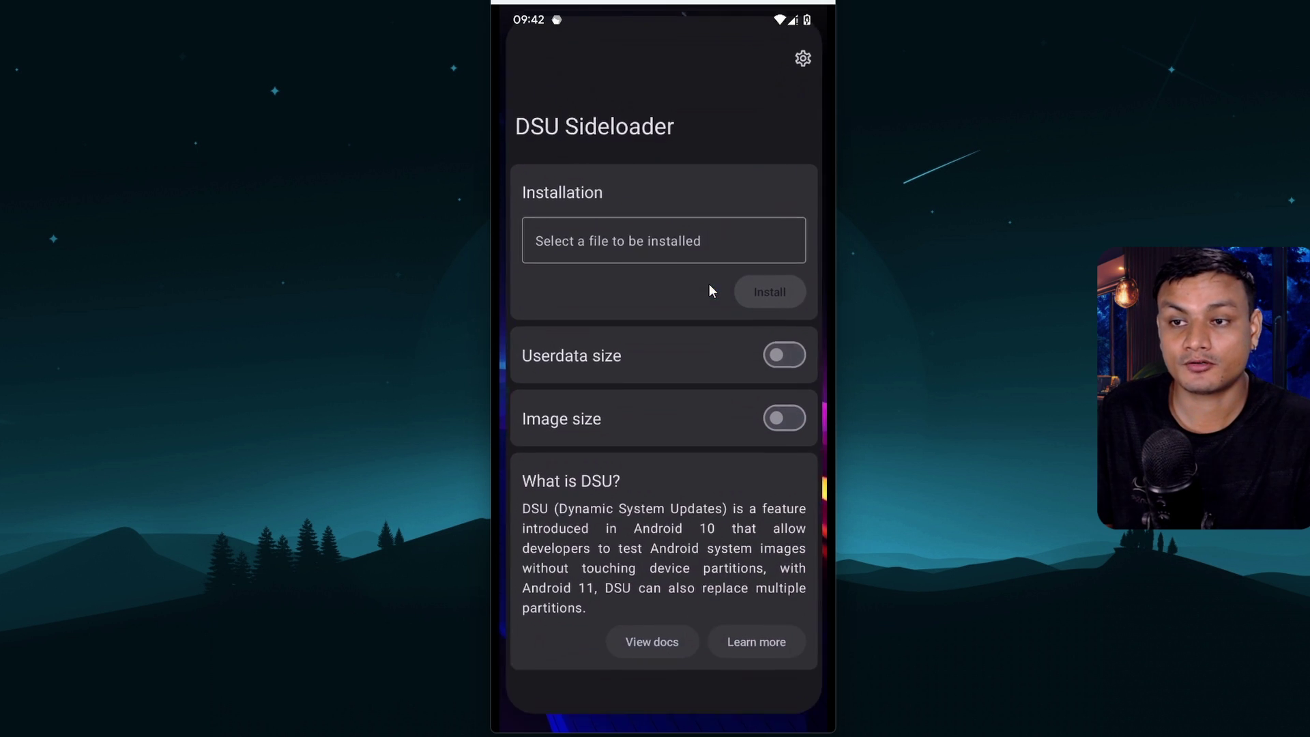
click(609, 241)
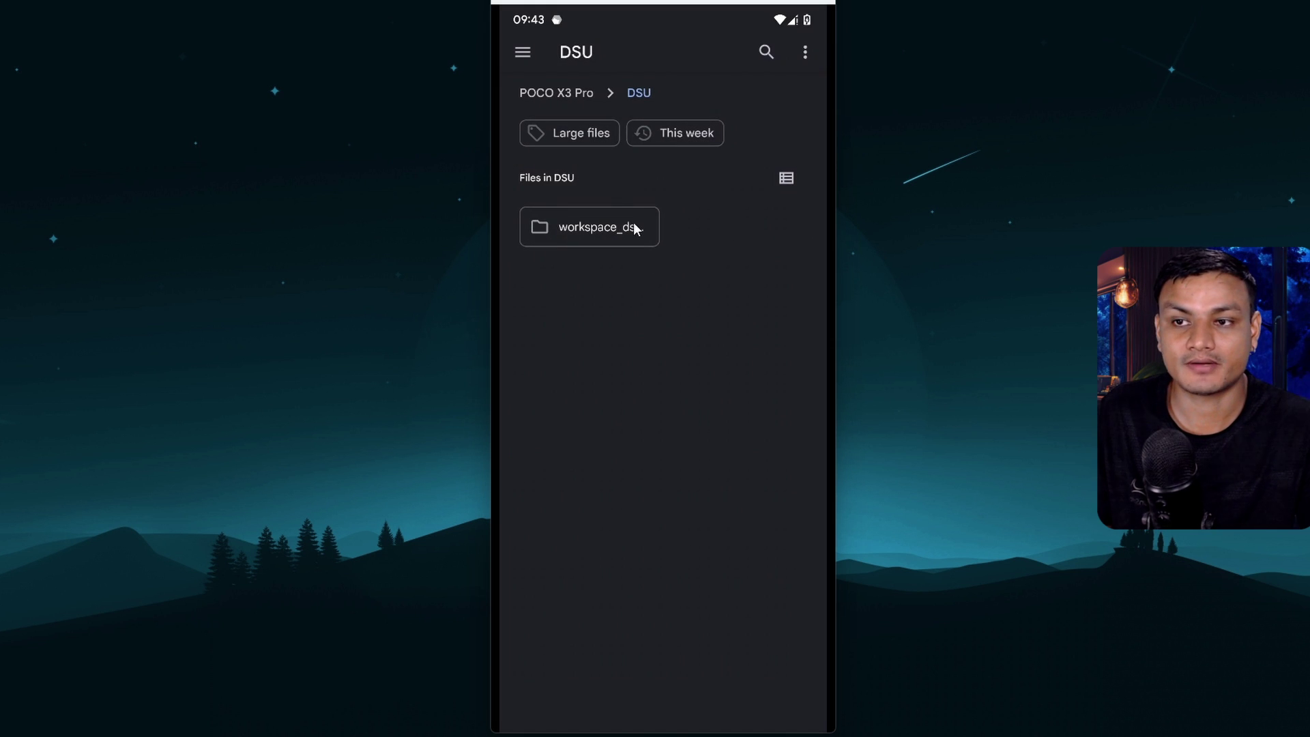
click(574, 92)
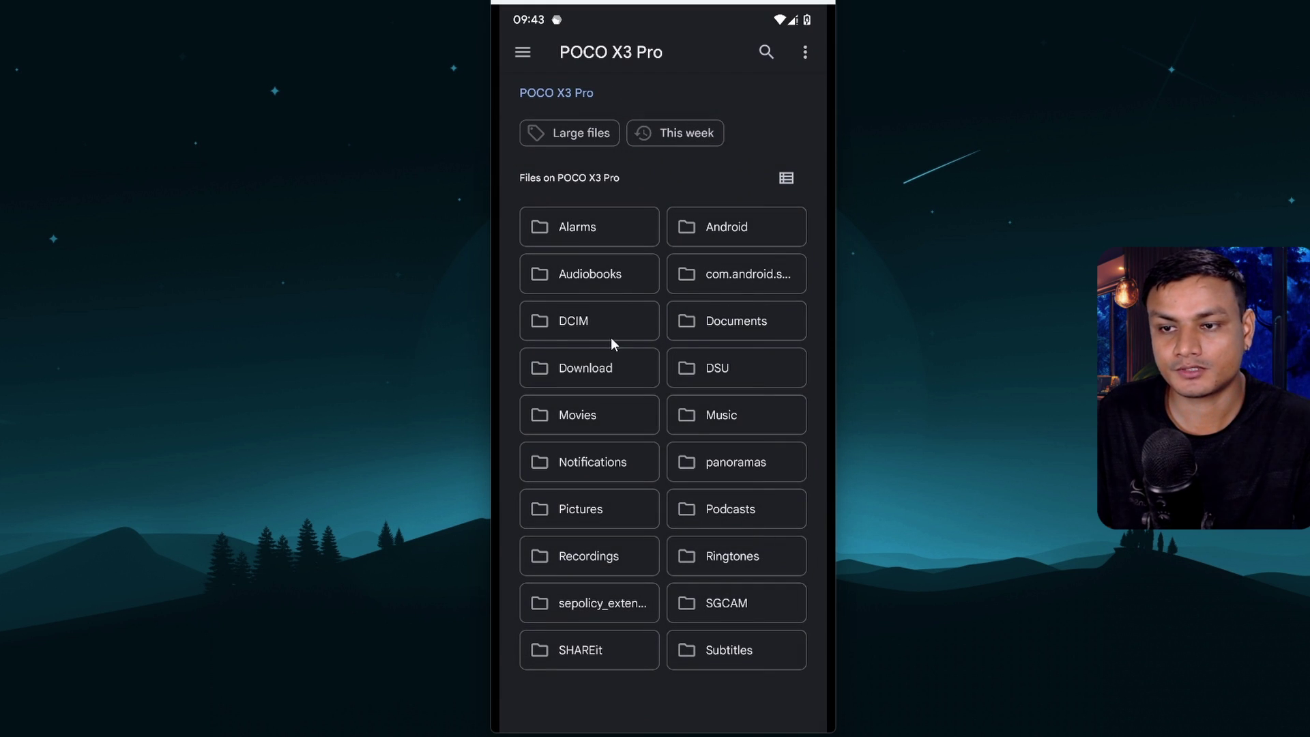
click(615, 361)
click(740, 400)
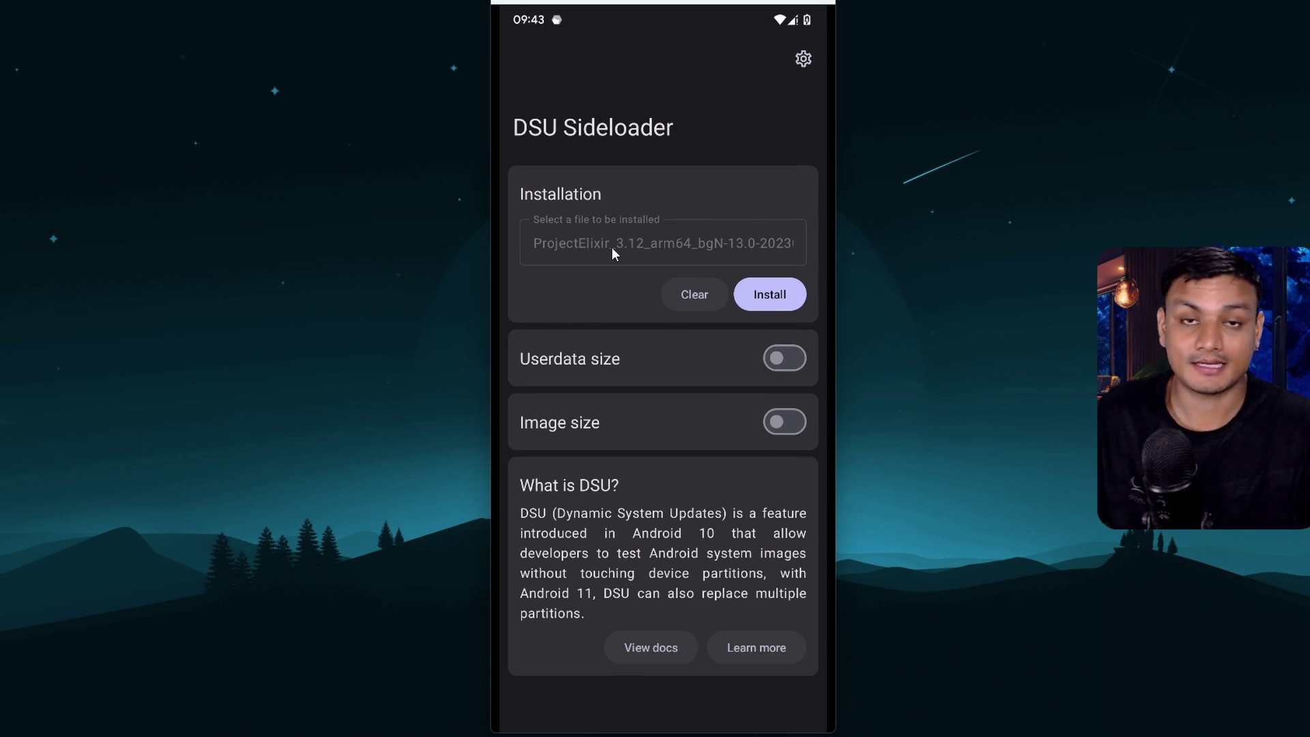
Install the selected image with 2GB userdata and wait for the success message
click(767, 299)
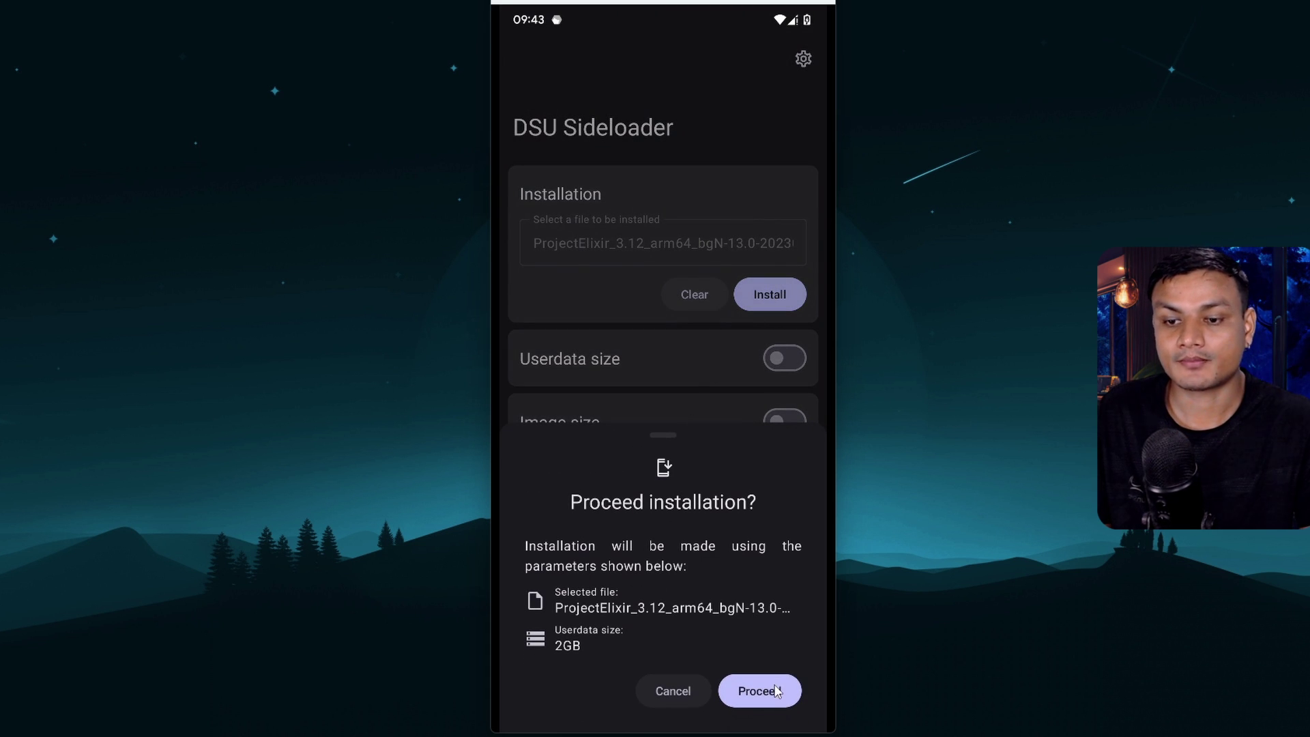
click(777, 691)
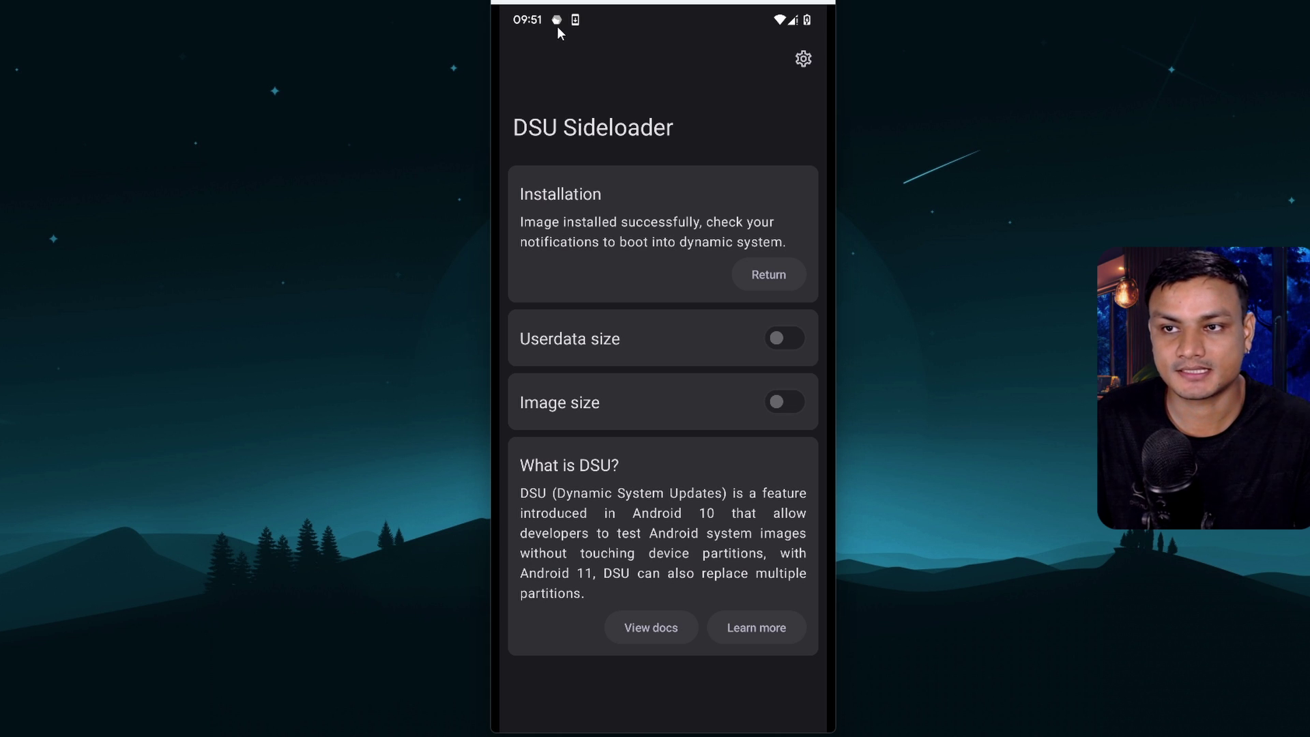
From the Dynamic System Updates notification, restart into the Project Elixir GSI
drag(565, 60, 567, 234)
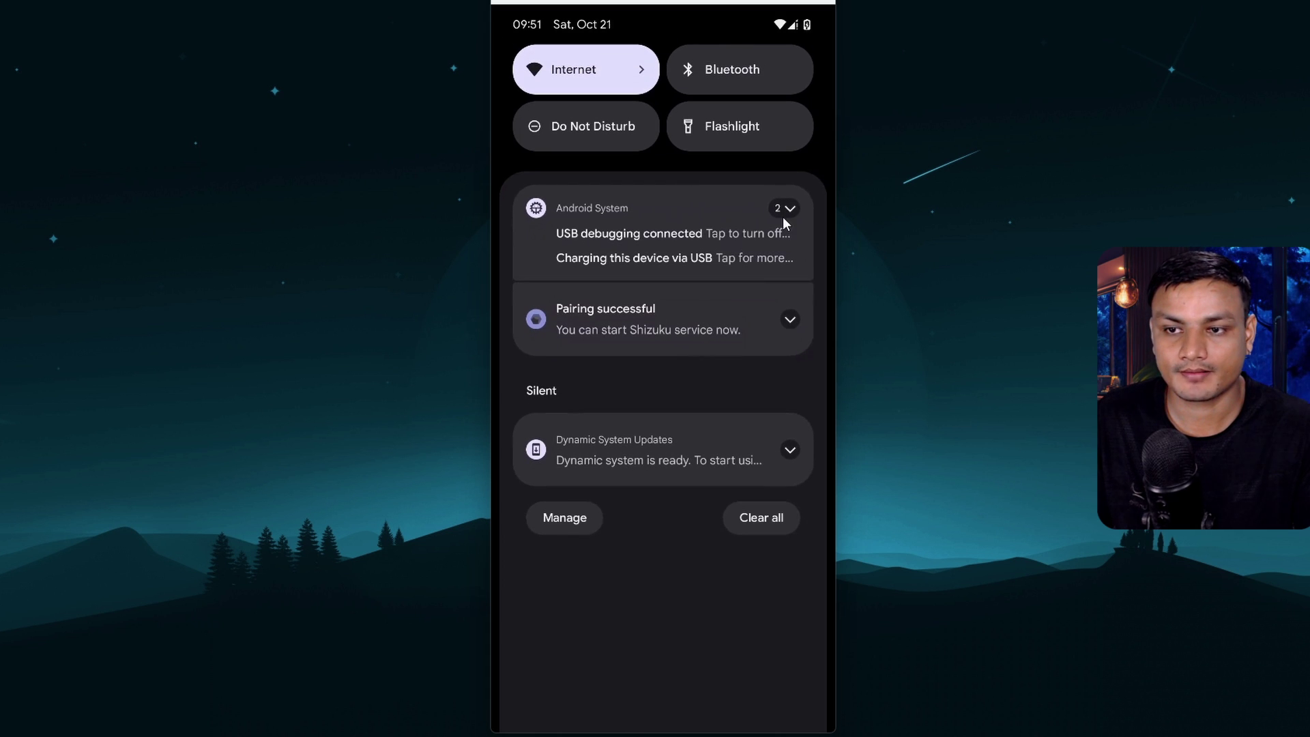
click(788, 449)
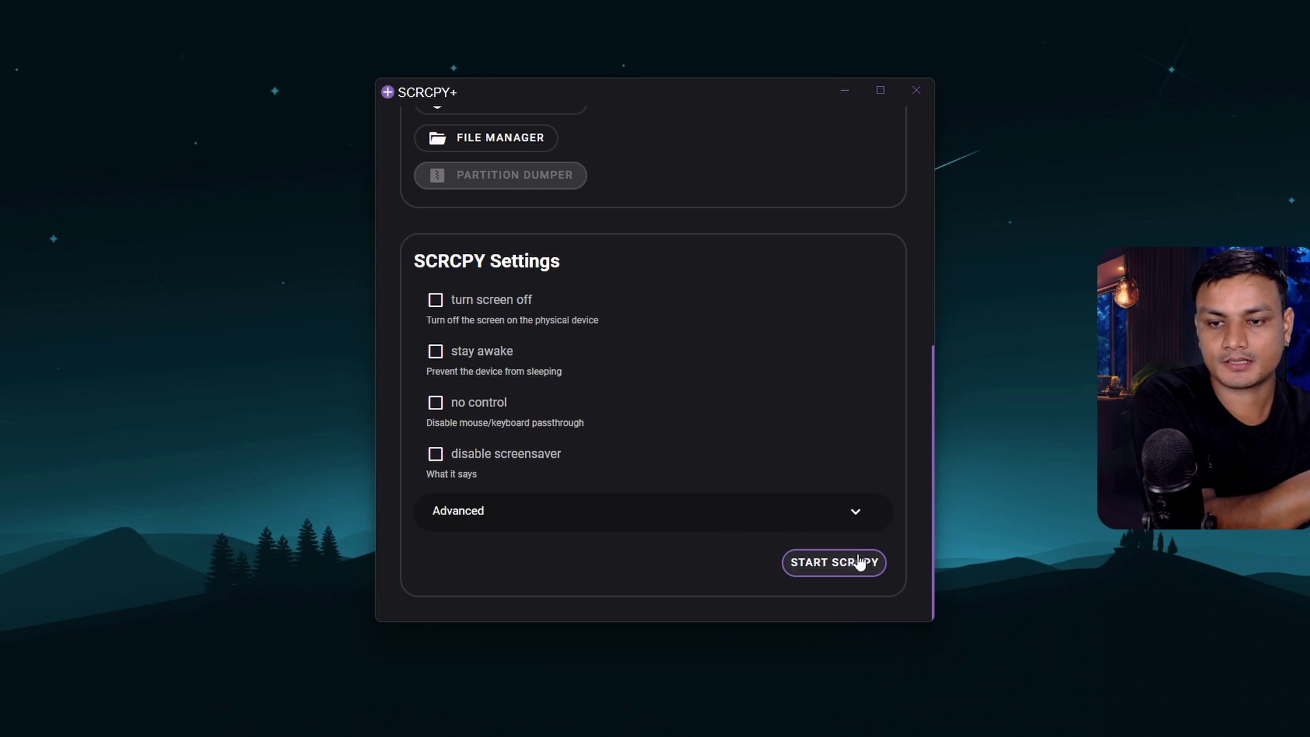
Mirror the phone via SCRCPY+, read the Dynamic System Updates notice, and return home
click(876, 562)
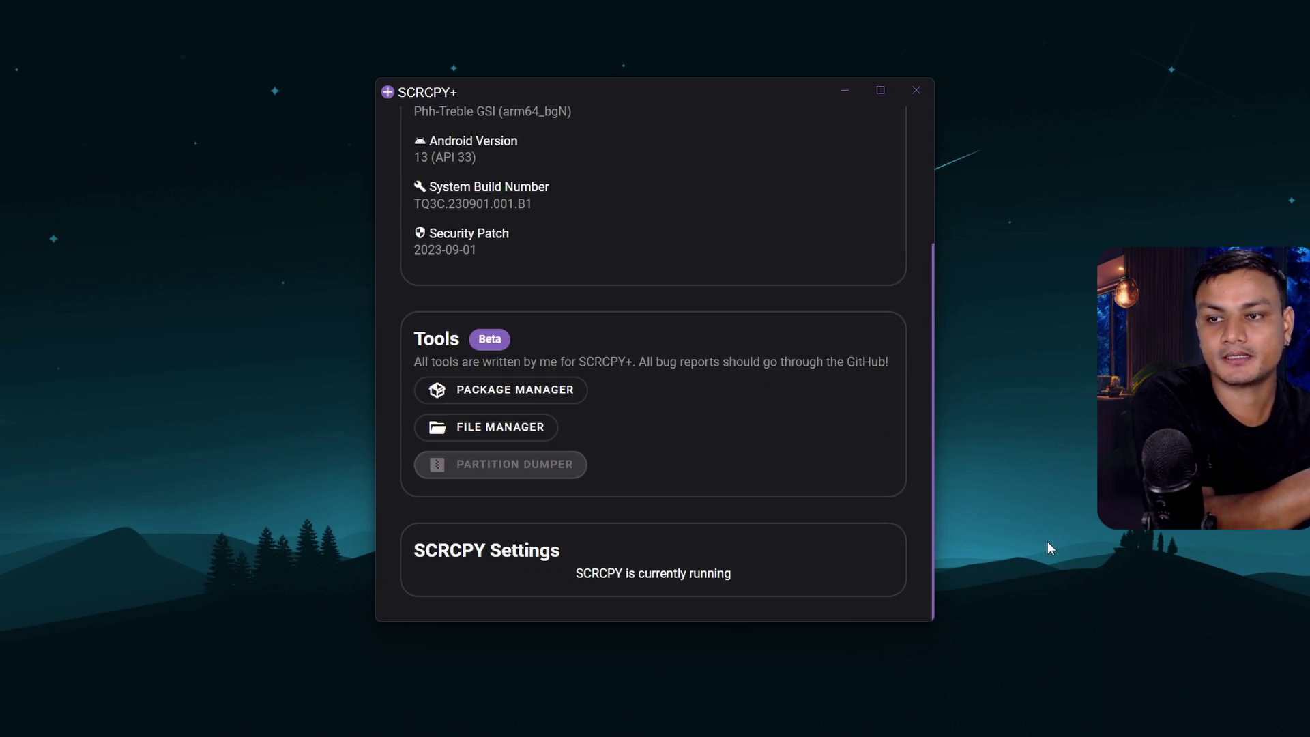
click(846, 100)
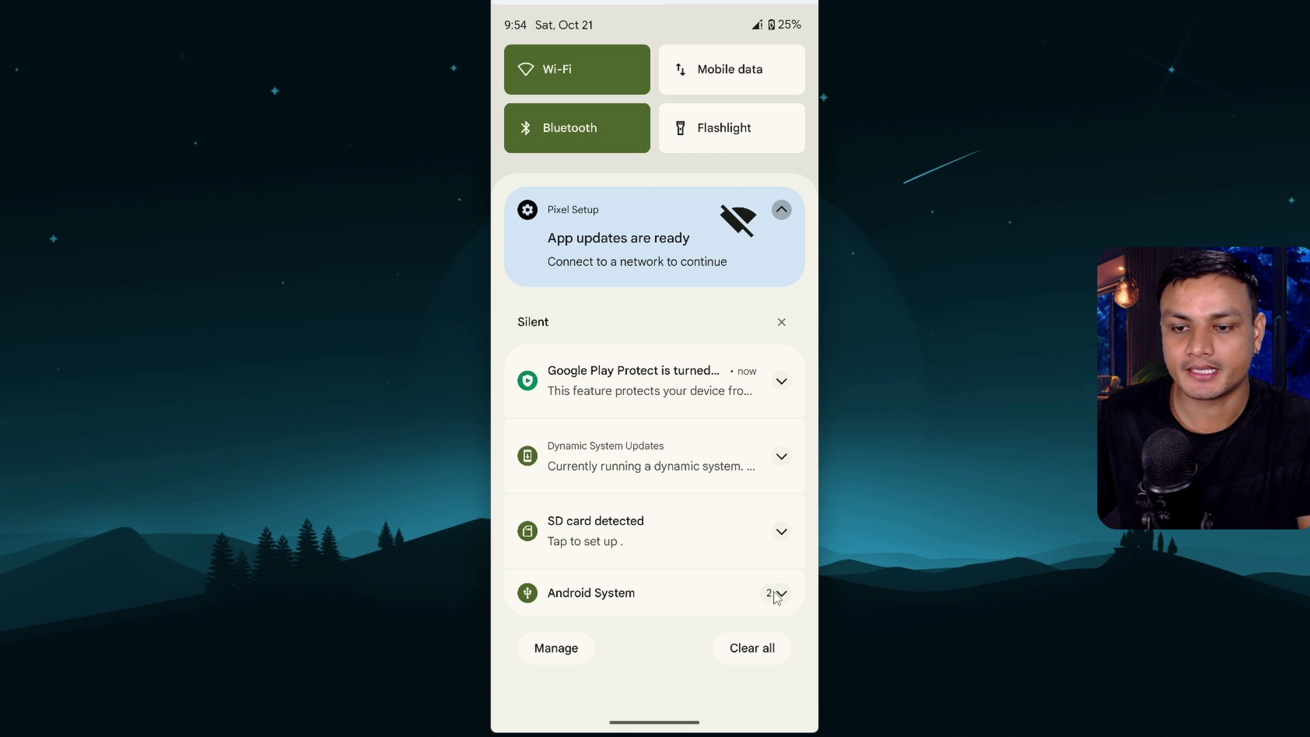
drag(757, 681, 673, 439)
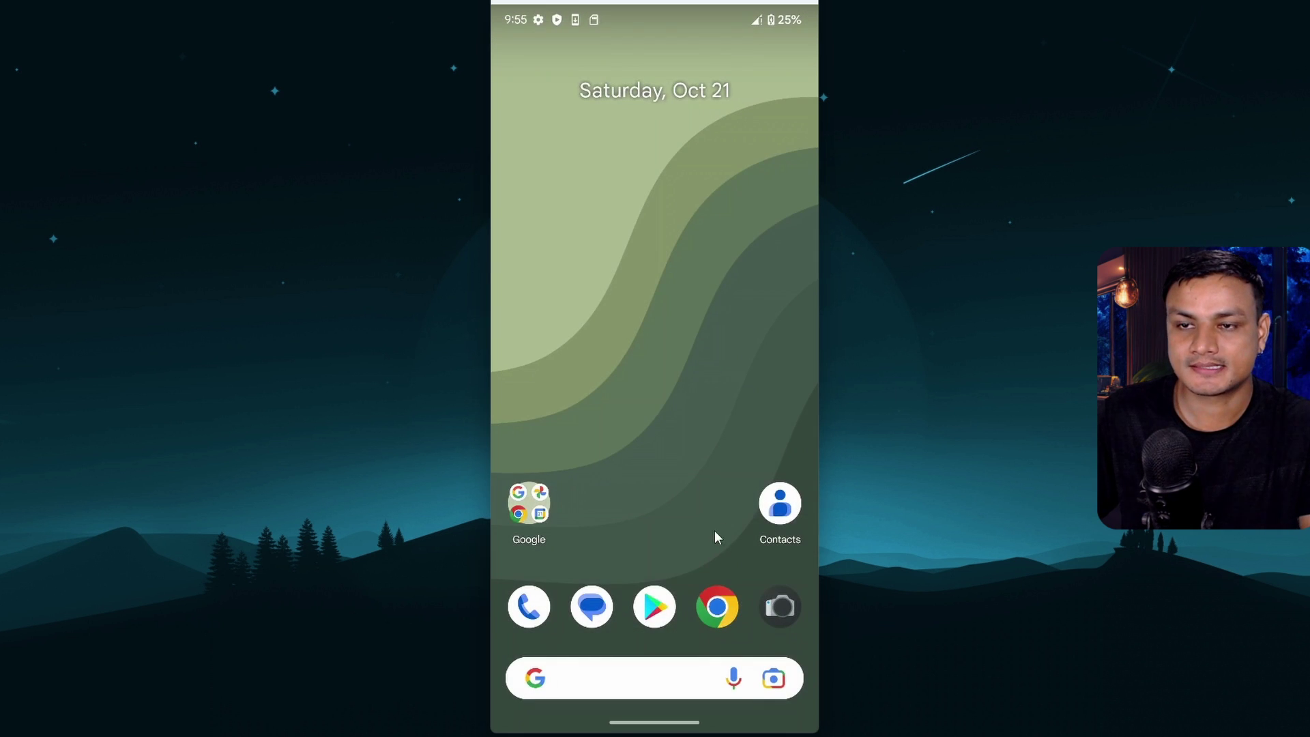
drag(714, 506, 672, 304)
drag(534, 21, 710, 354)
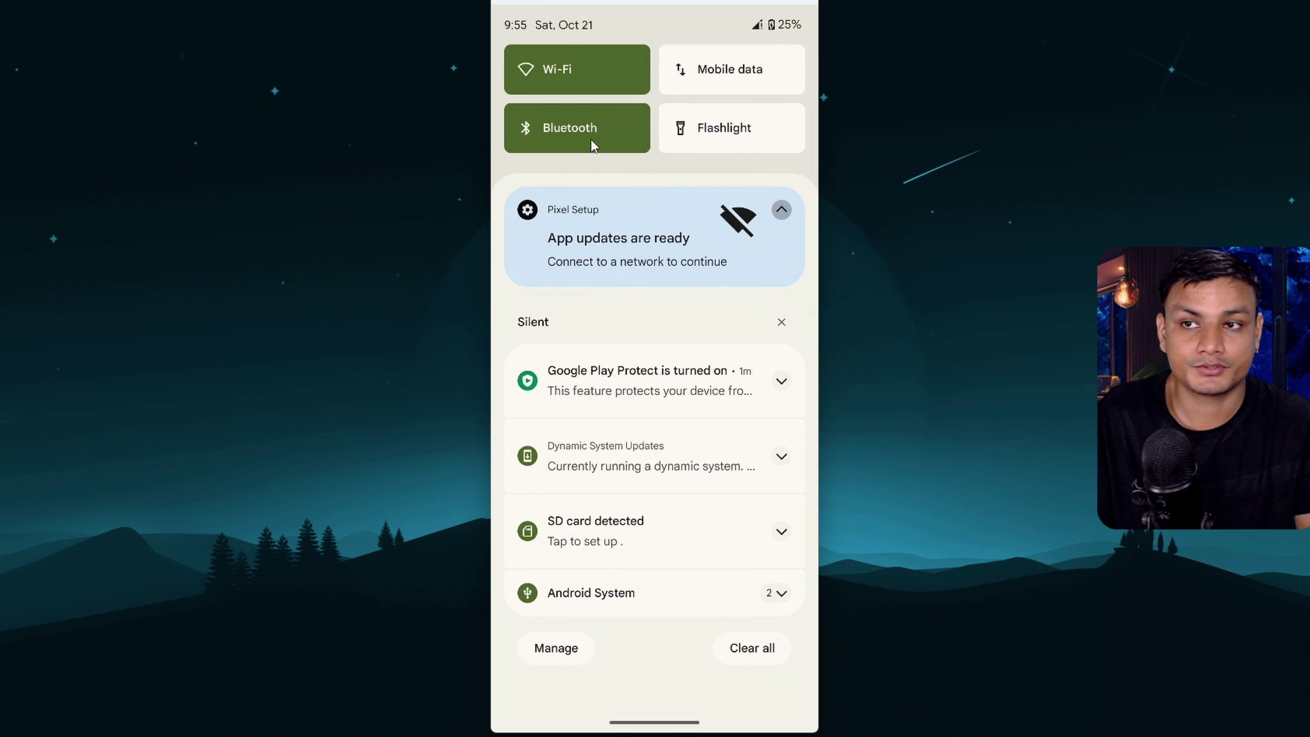
click(781, 458)
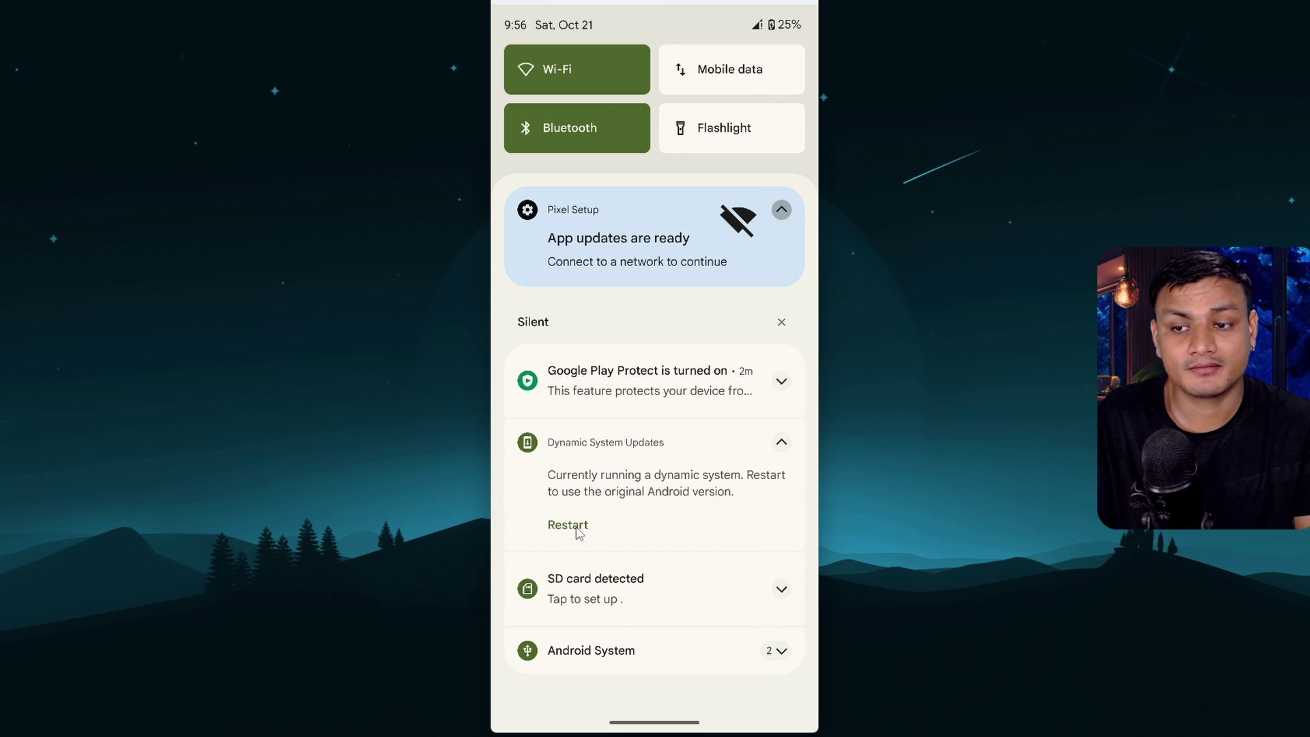
drag(688, 713, 690, 367)
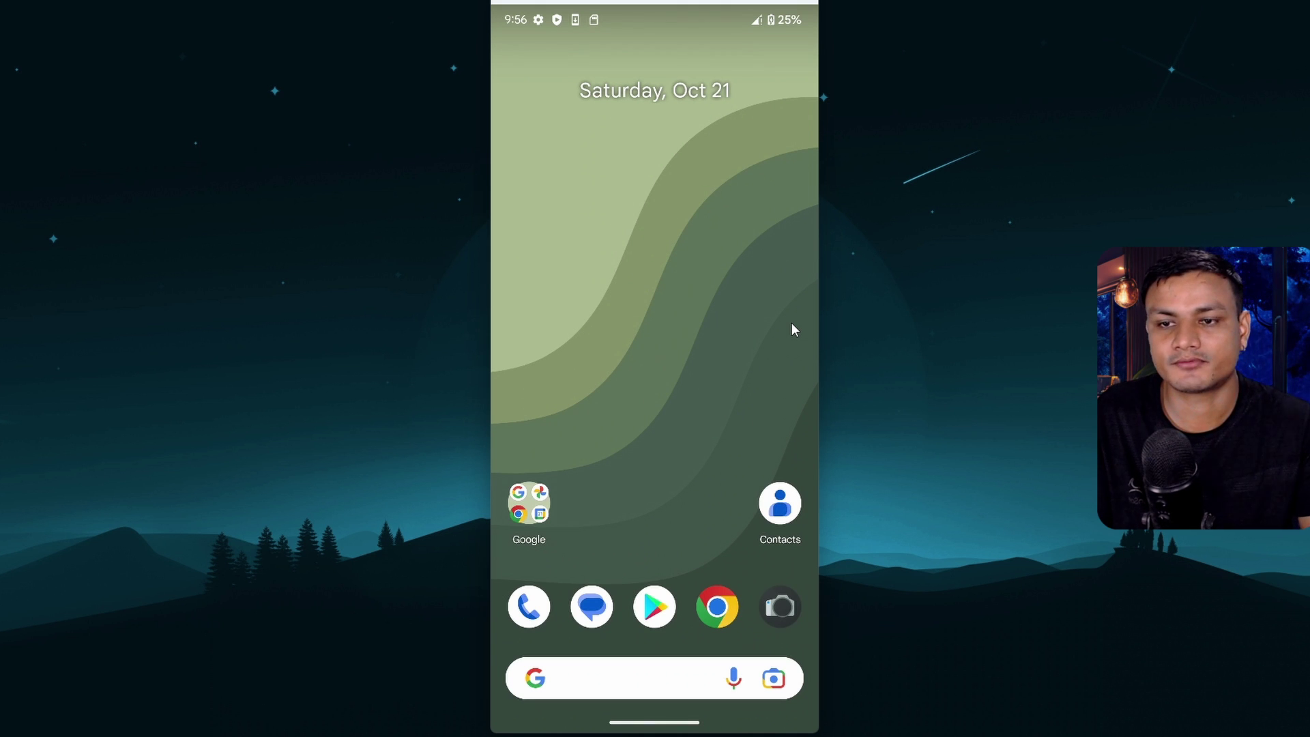
Restart from the power menu into the original Android and mirror it again
key(ctrl+p)
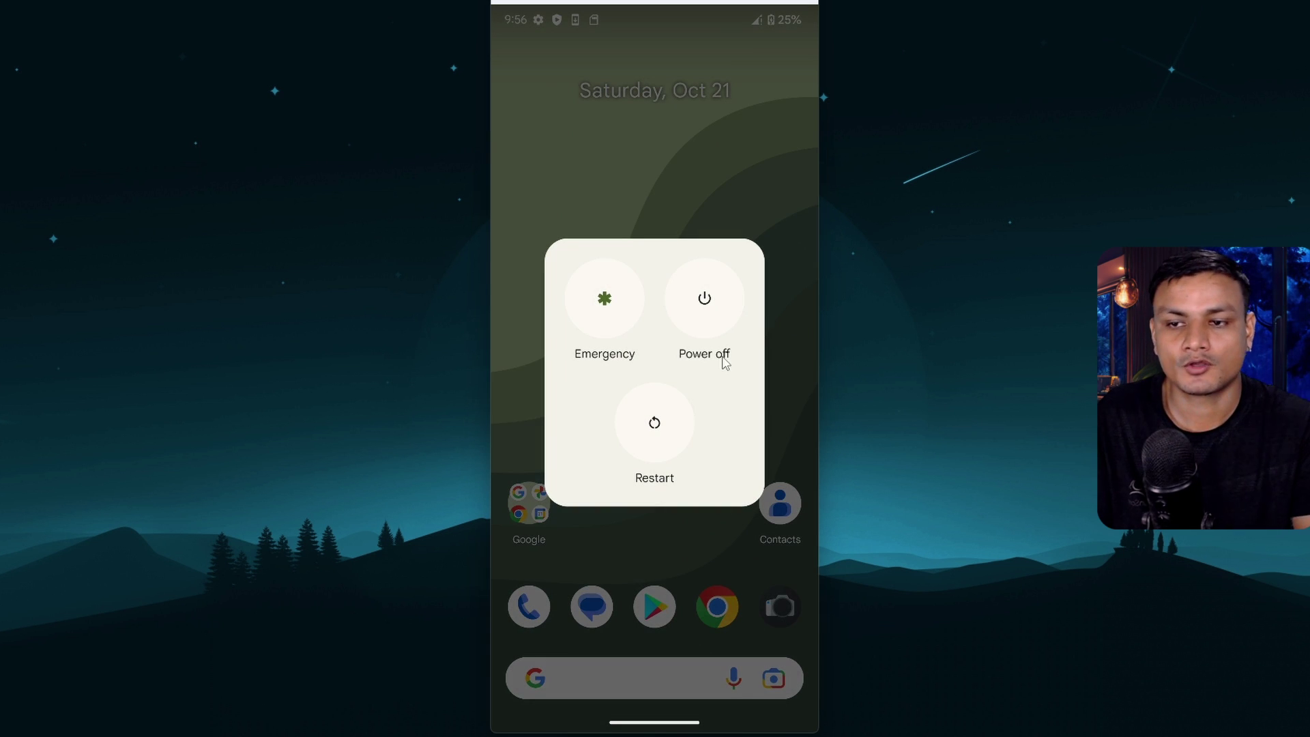
click(662, 420)
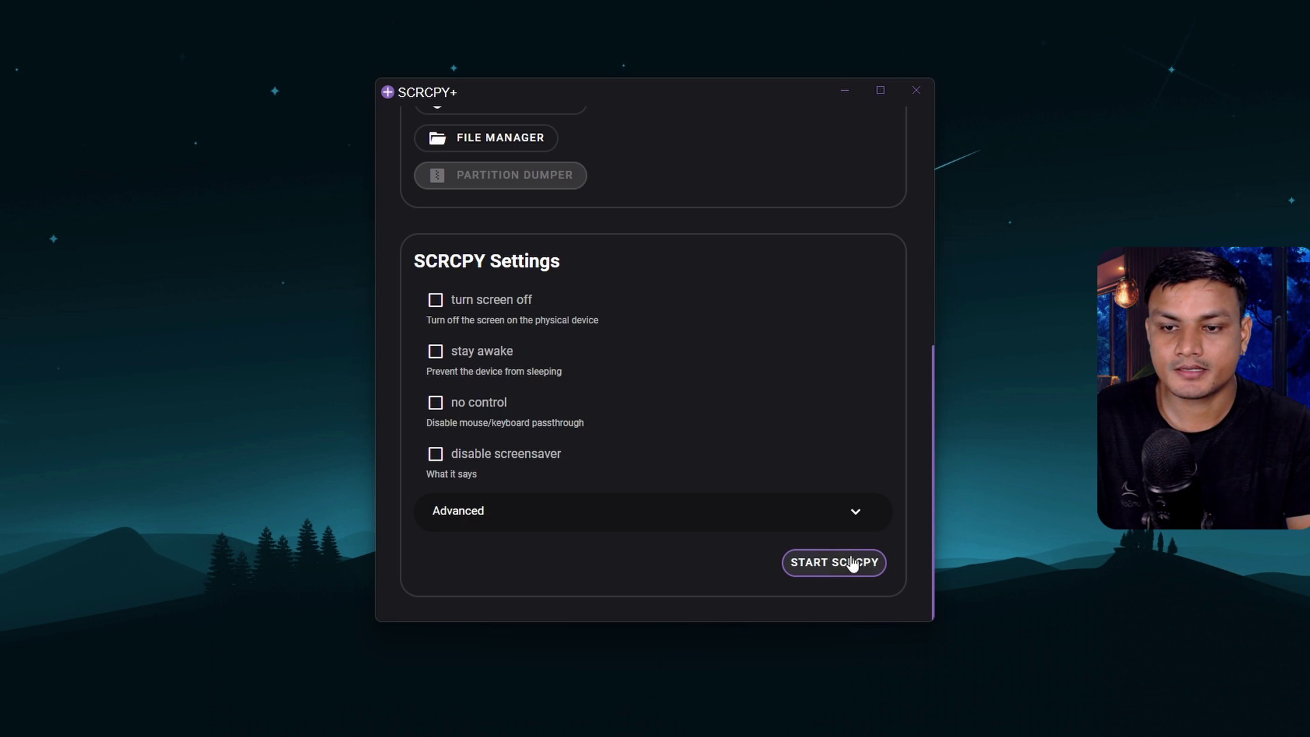
click(853, 563)
click(844, 91)
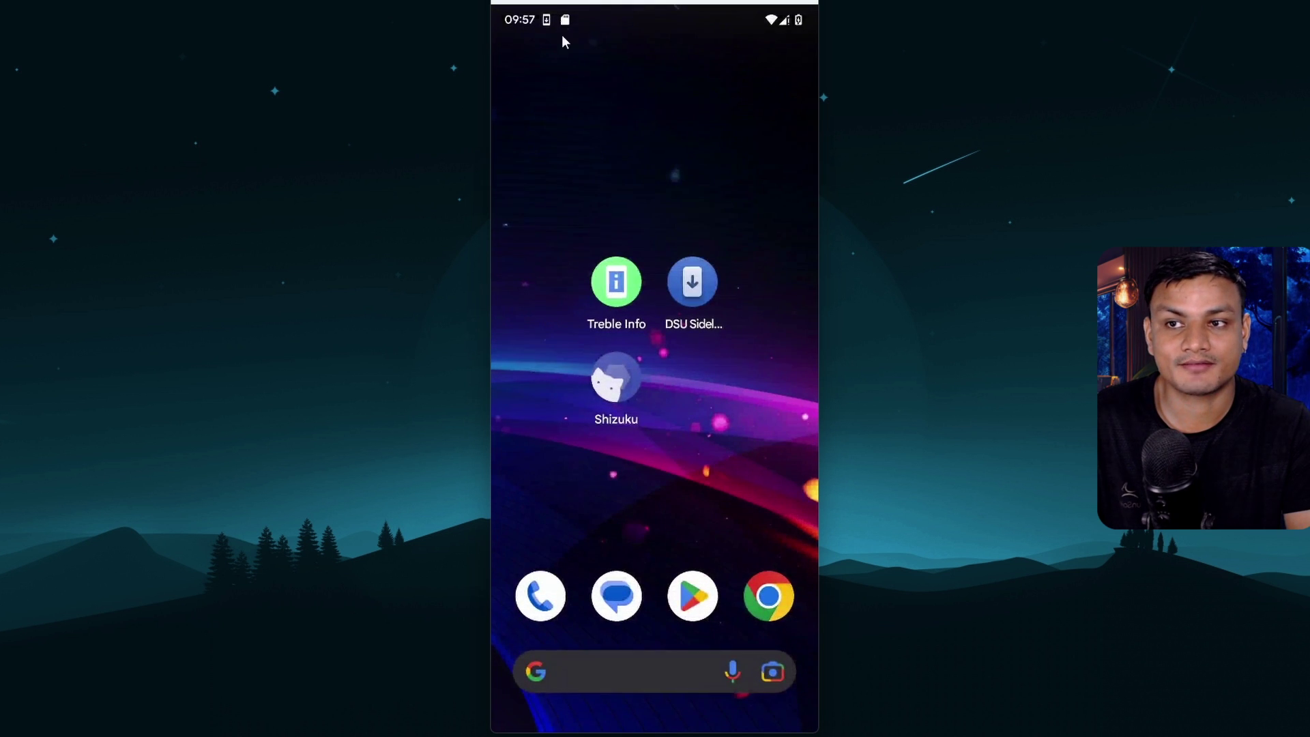
Discard the installed dynamic system from the Dynamic System Updates notification
drag(575, 80, 650, 252)
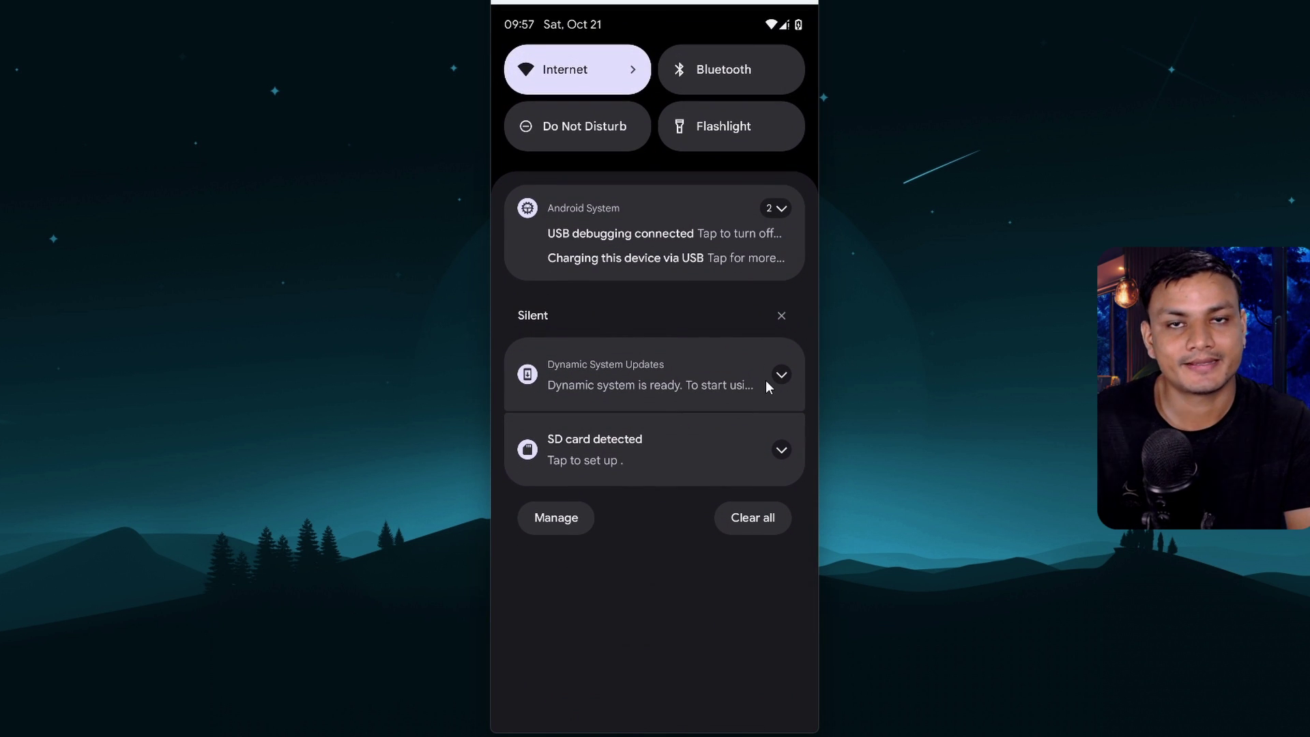
click(781, 375)
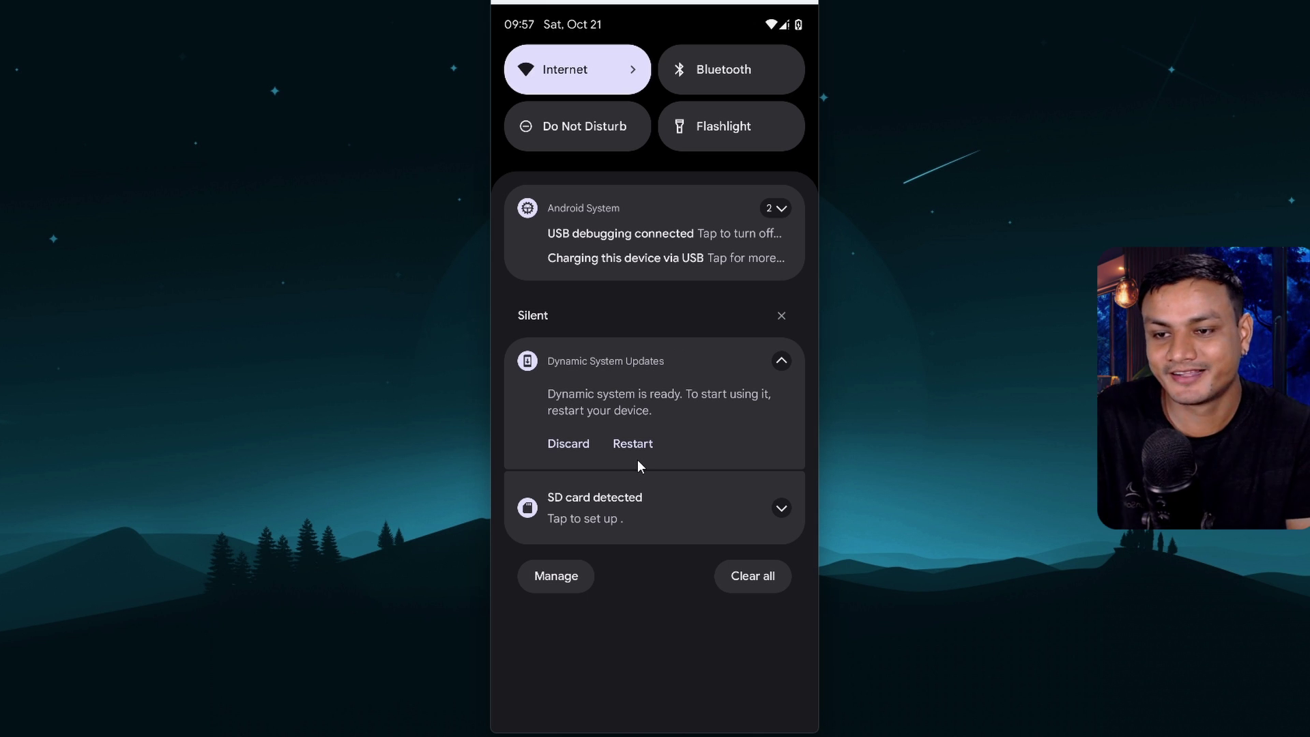
click(568, 442)
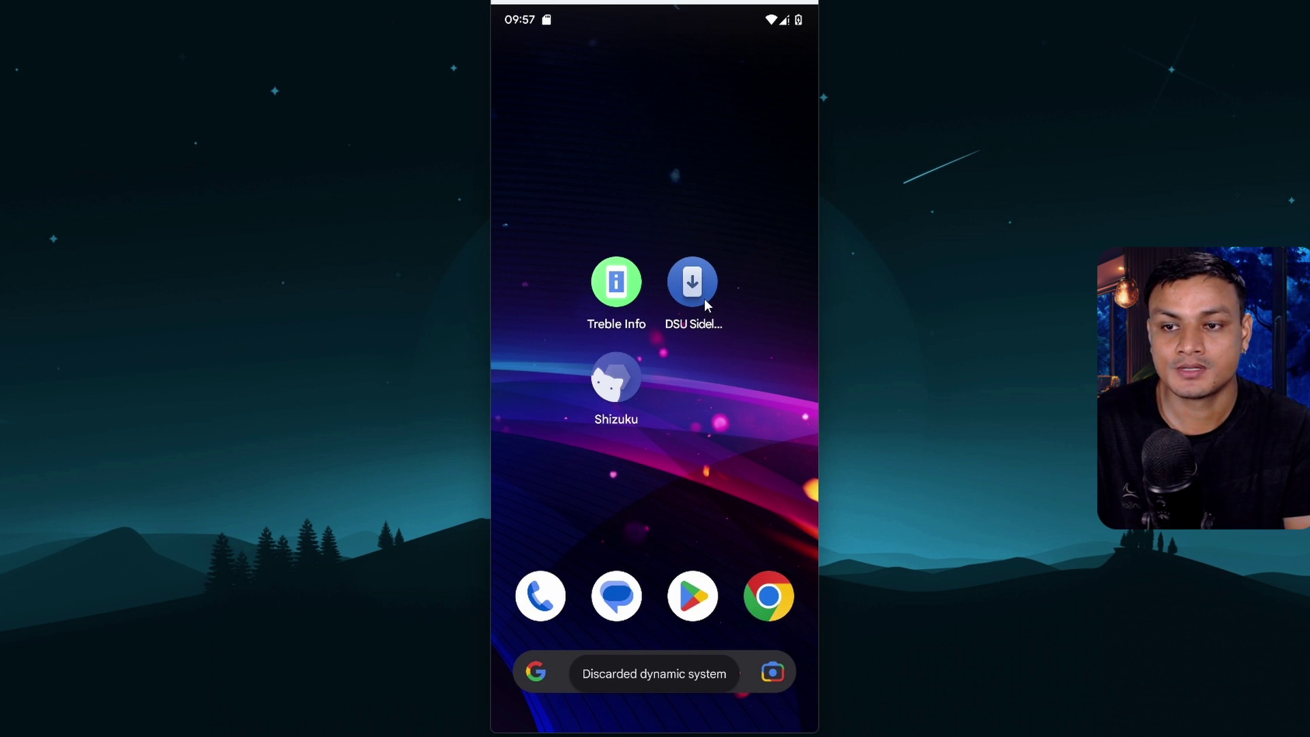
Relaunch DSU Sideloader, enable Userdata size and set it to 5 GB
click(694, 280)
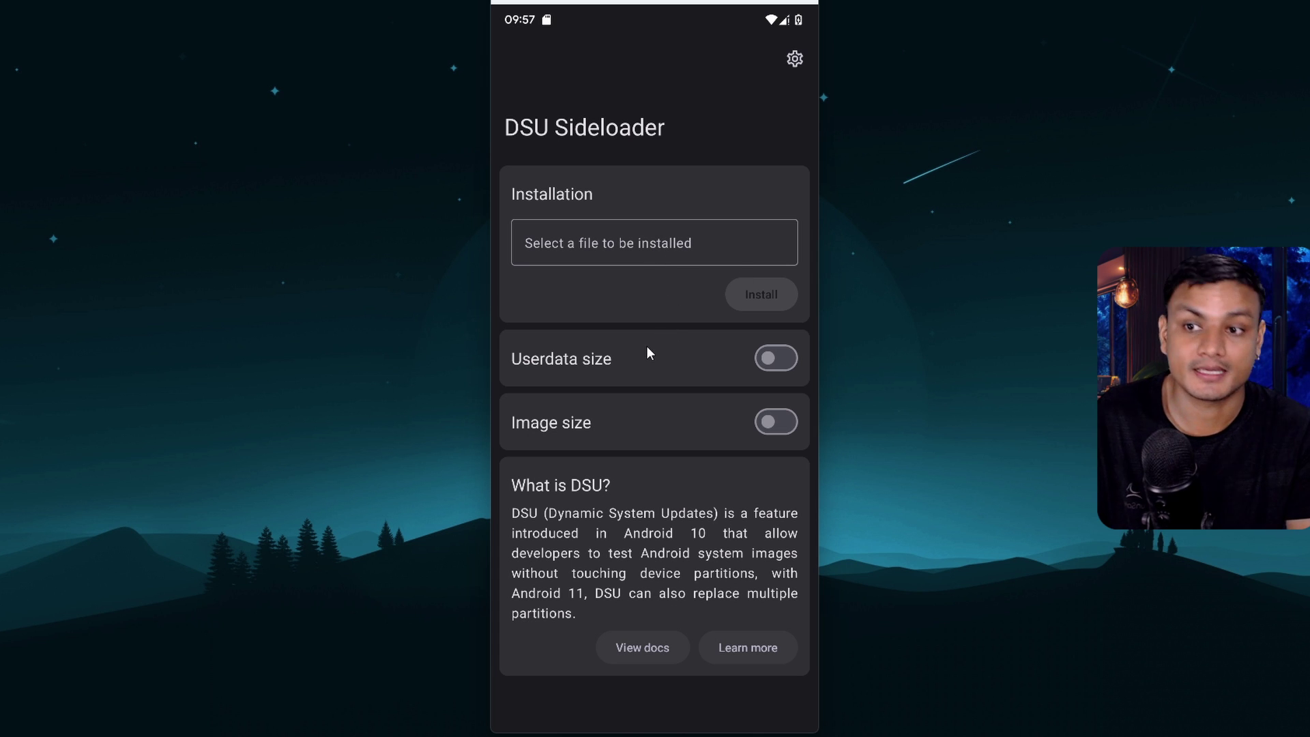
click(773, 356)
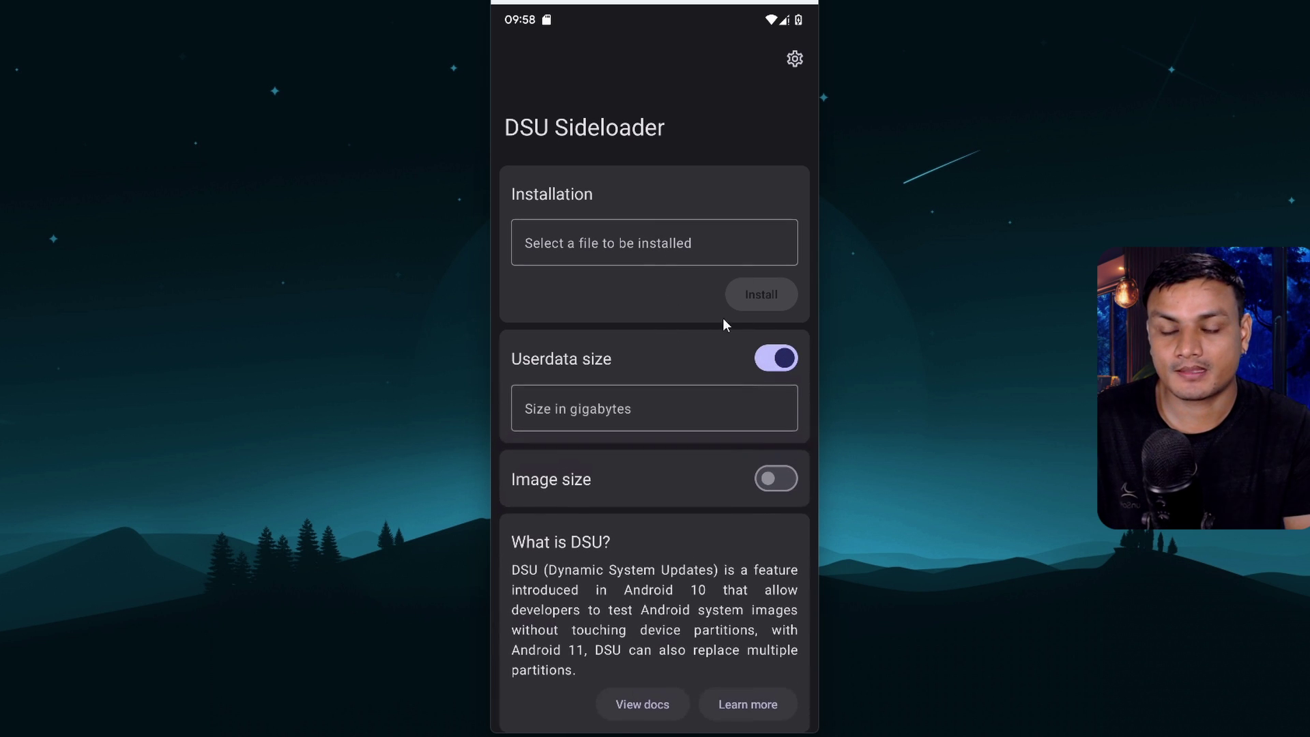
click(588, 408)
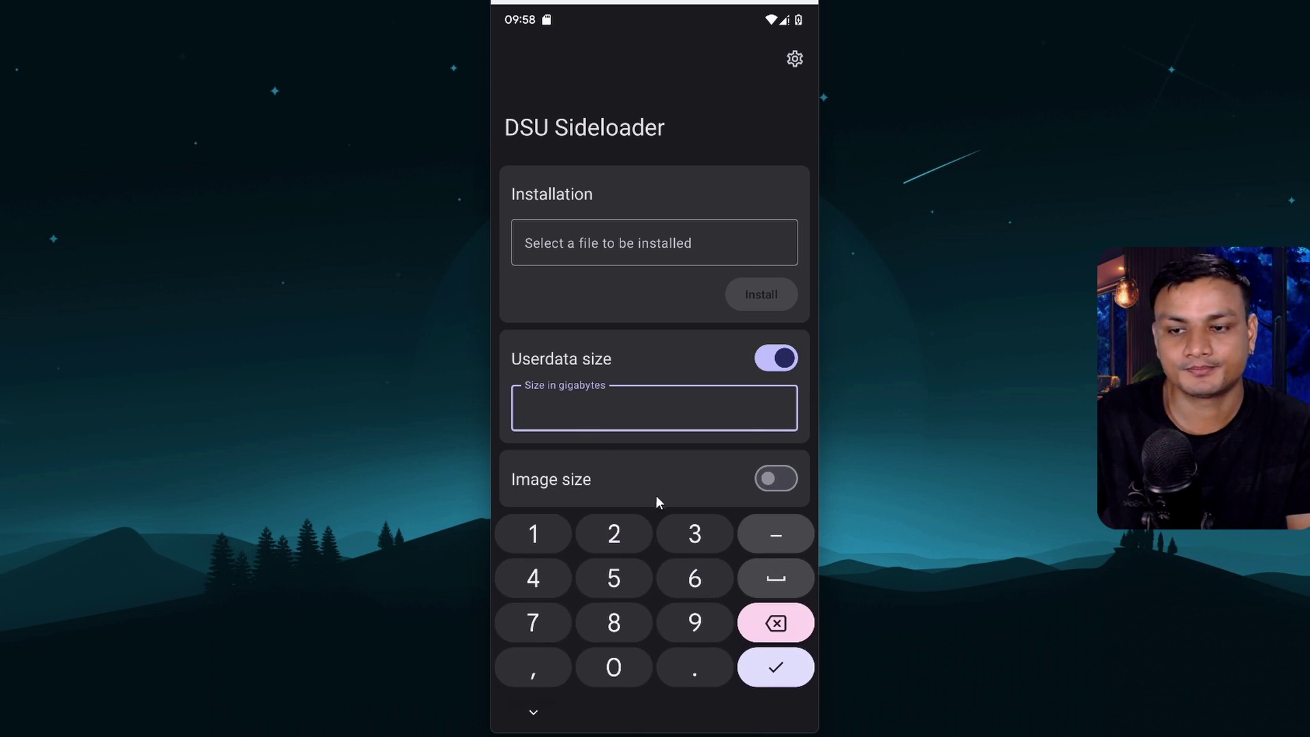
click(691, 529)
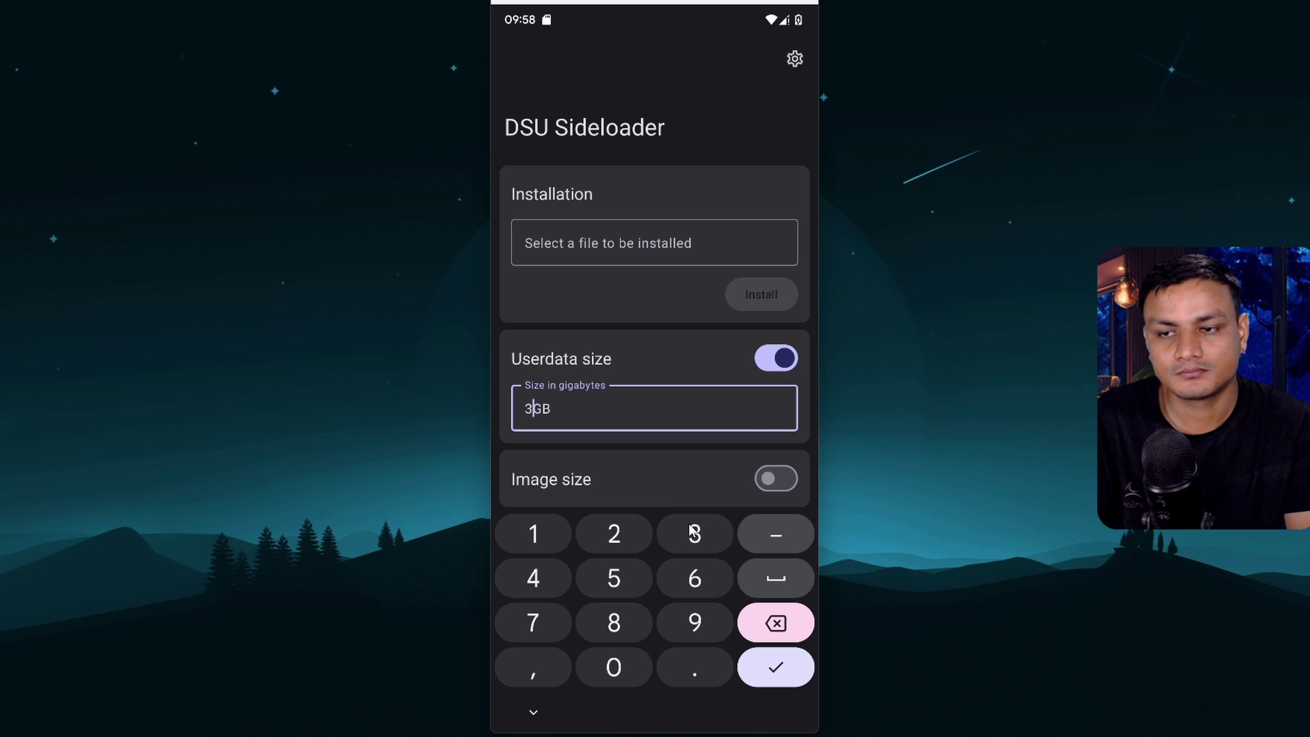
click(776, 622)
text(2)
click(779, 623)
click(545, 533)
click(785, 623)
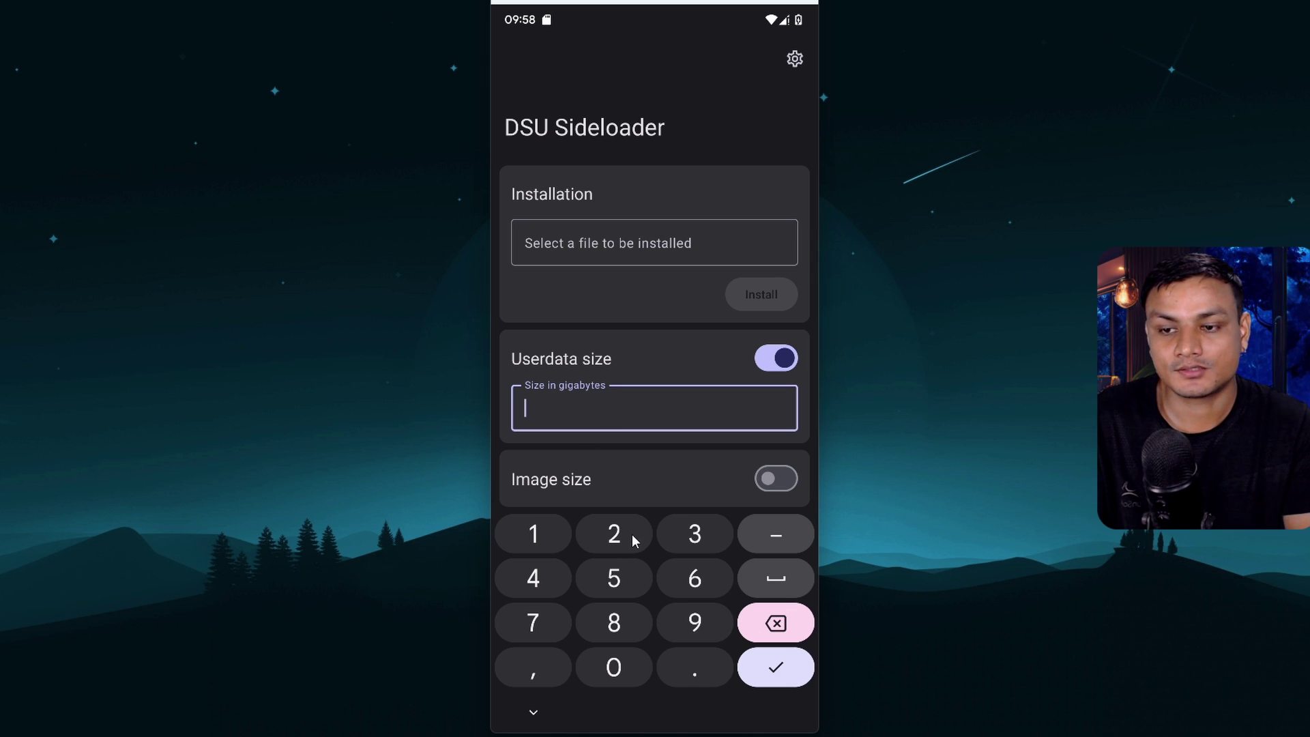
click(623, 573)
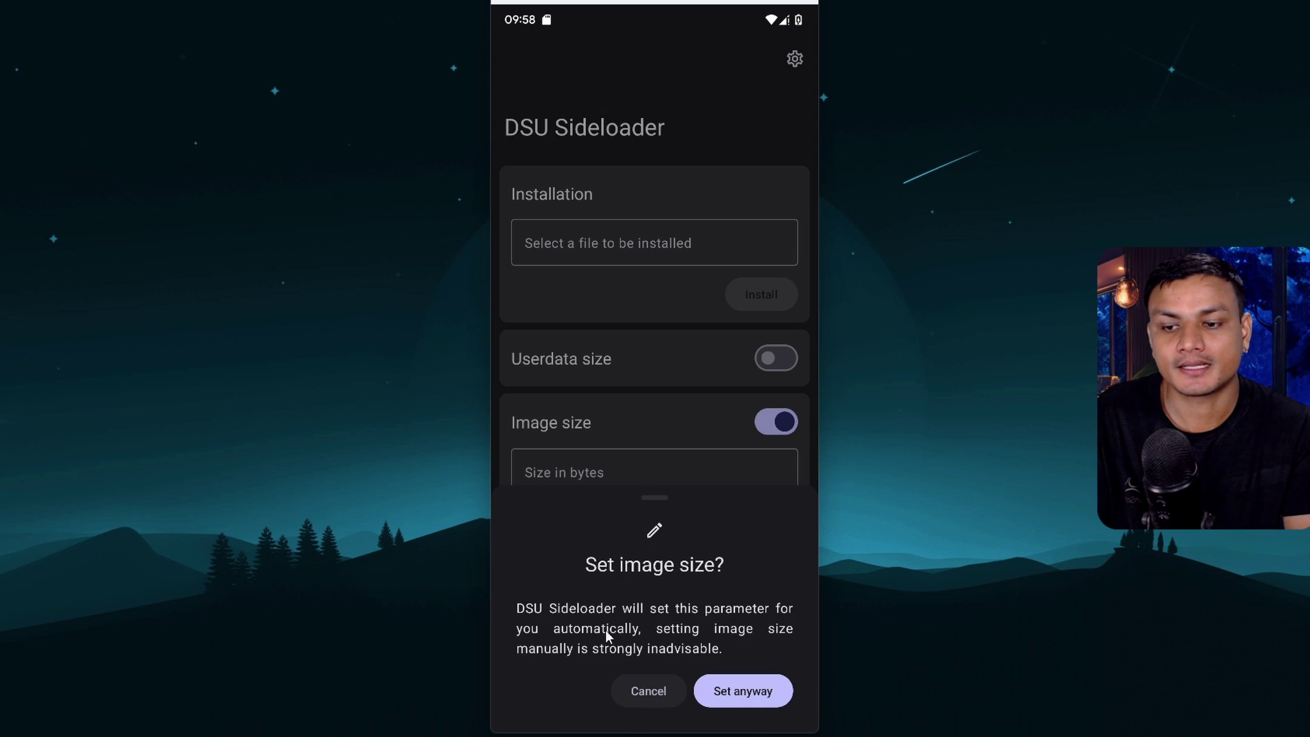
Cancel the 'Set image size?' warning and turn the Image size option off
click(663, 697)
click(763, 425)
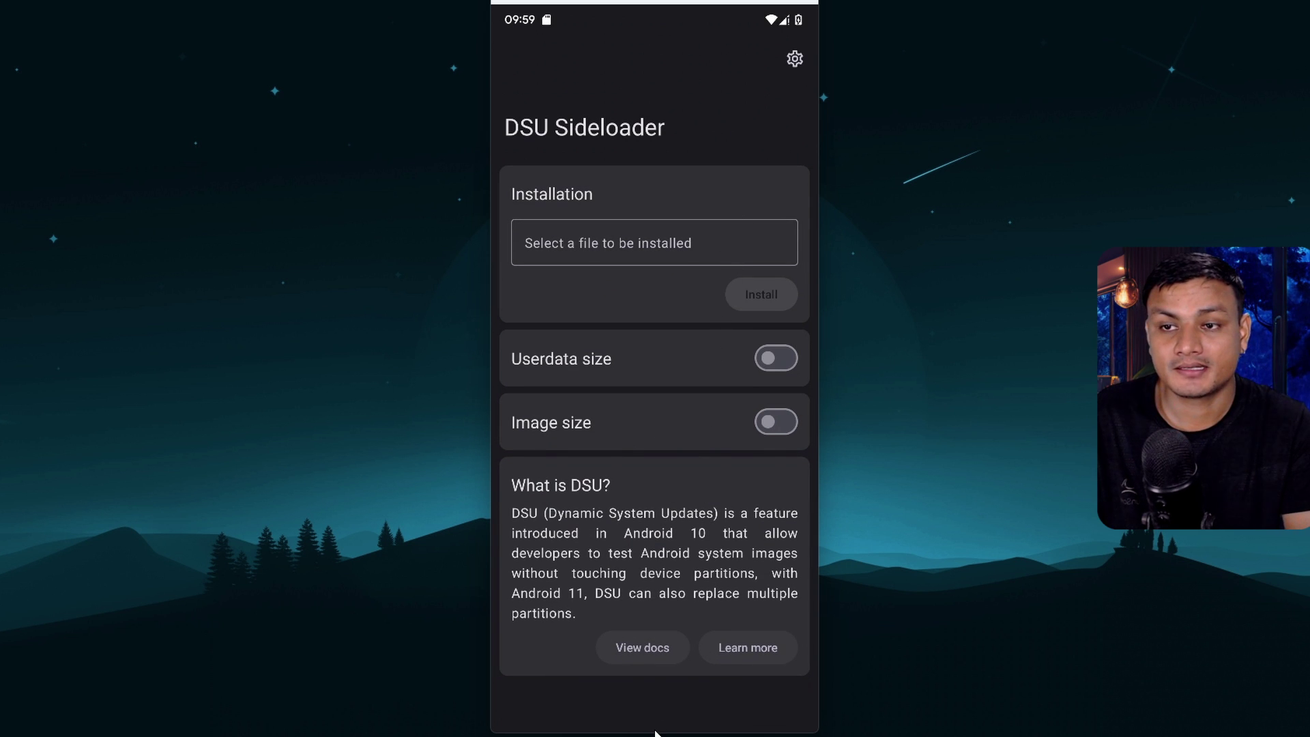
Swipe up from DSU Sideloader to return to the home screen
drag(658, 730, 657, 501)
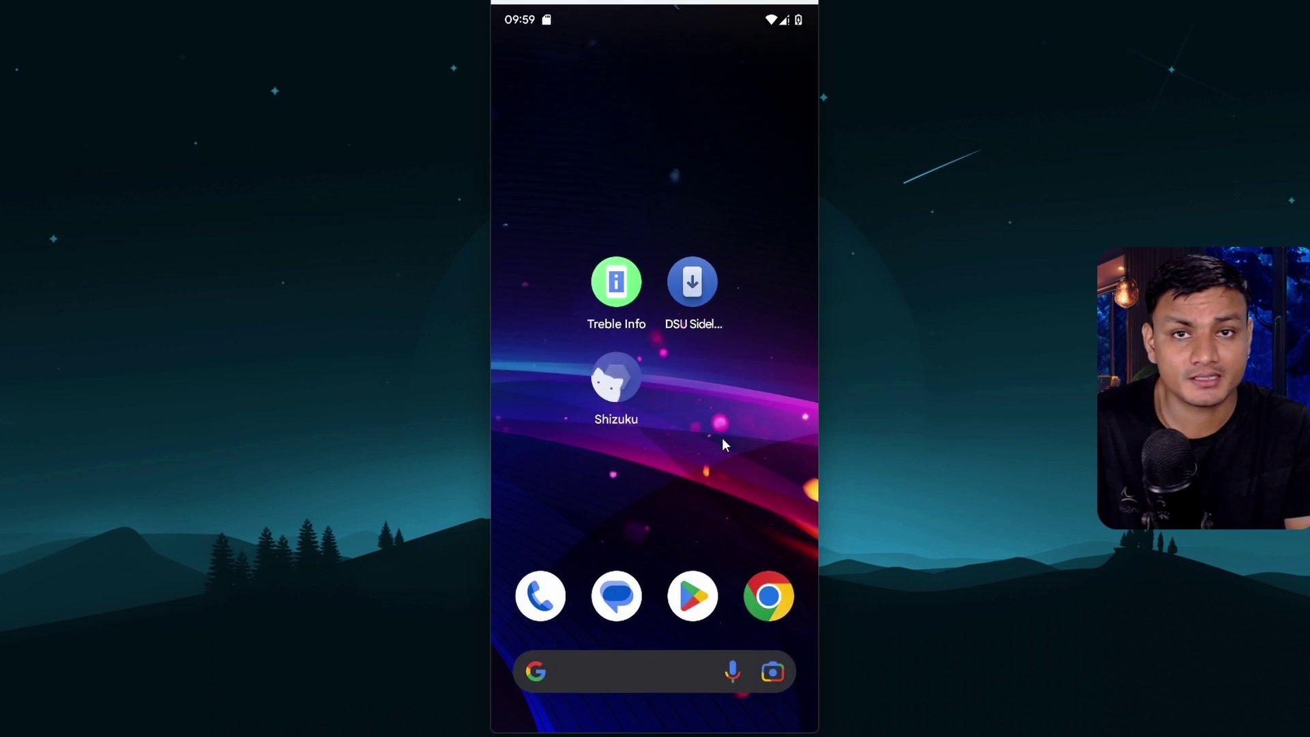